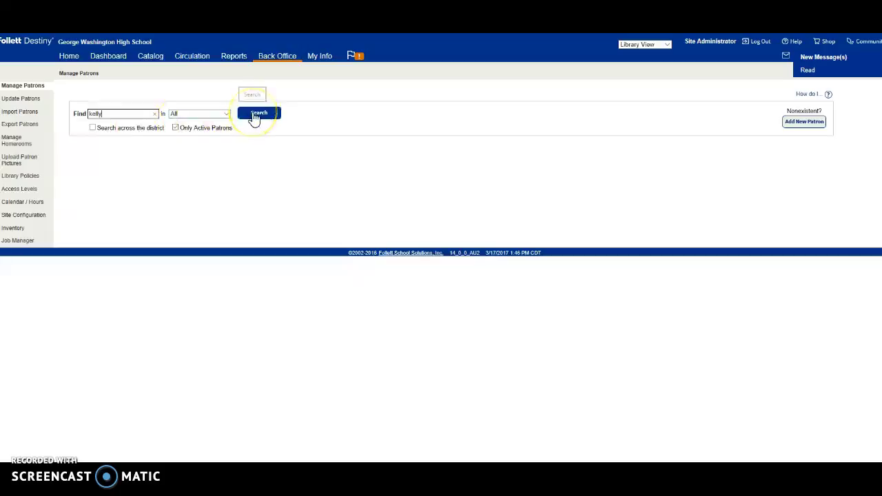
Search the patrons by the homeroom teacher's surname and open the first listed patron's record for editing
click(255, 114)
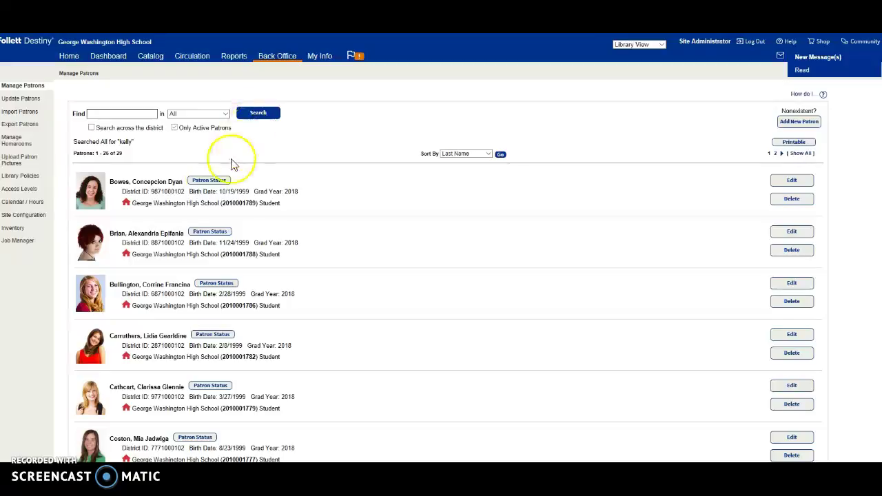
click(777, 183)
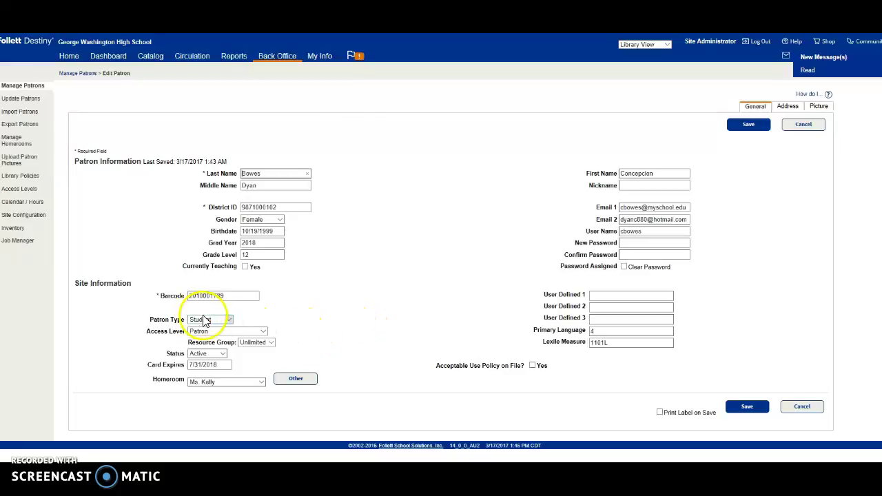
Set the patron's Patron Type to Faculty and Access Level to Principal
click(231, 321)
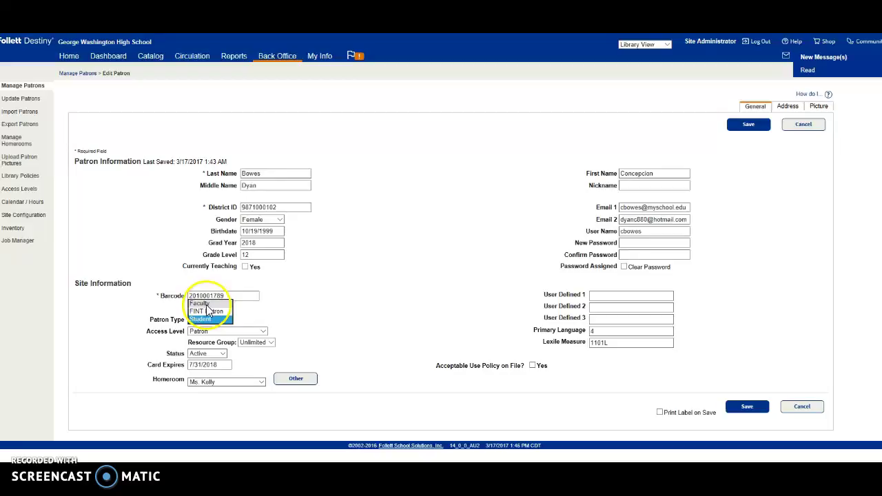
click(203, 304)
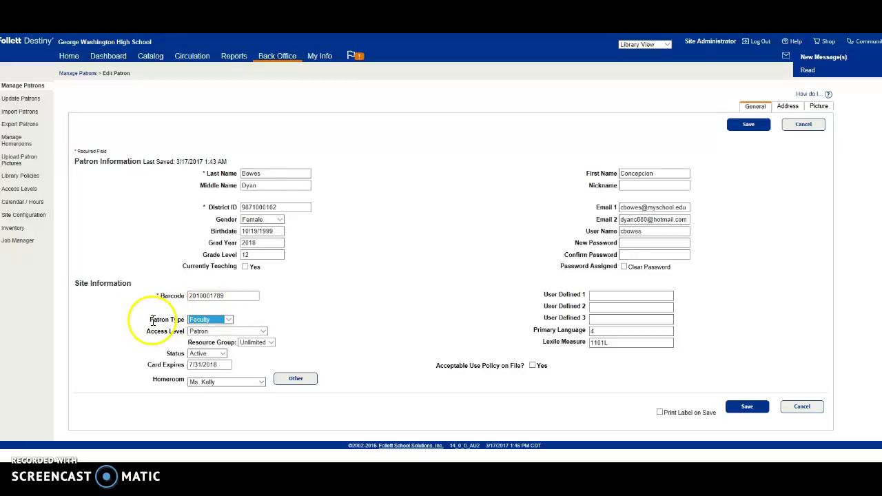
click(264, 333)
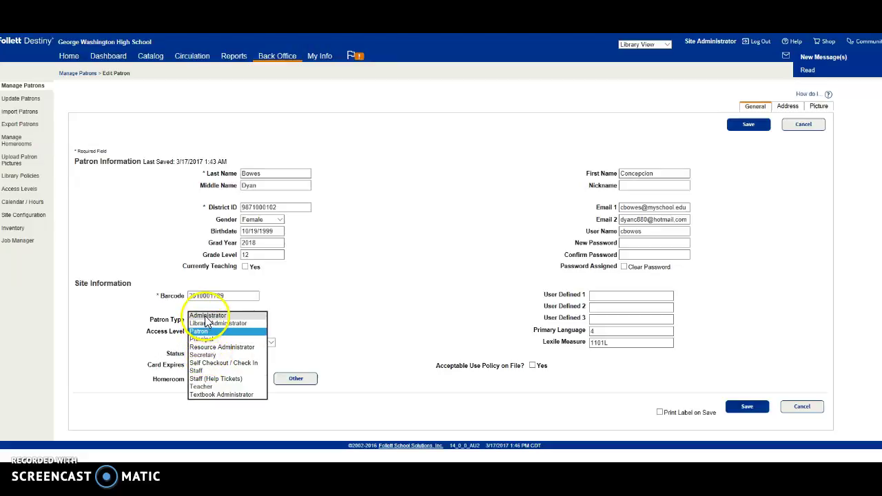
click(199, 340)
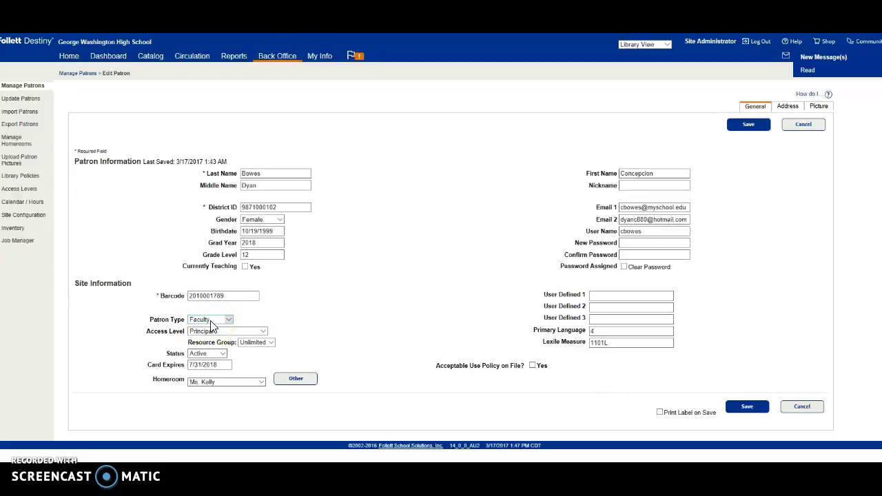
click(263, 332)
click(303, 330)
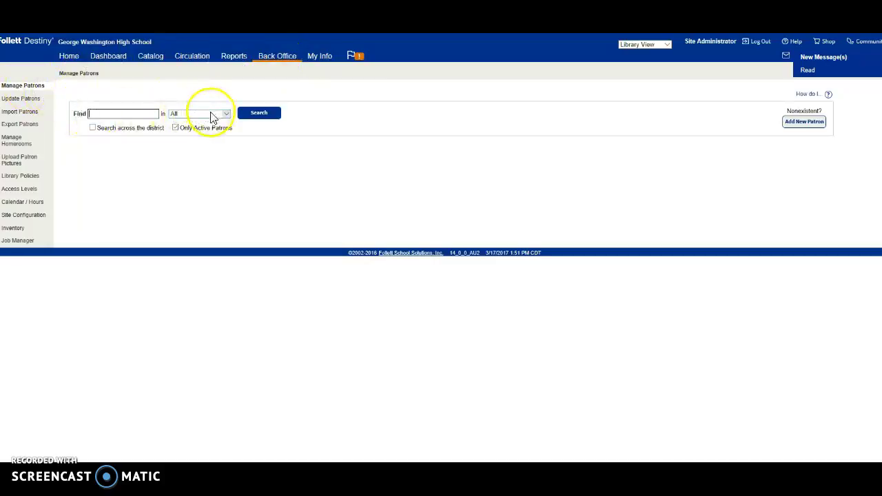
Open a new patron form and examine its Patron Type and Access Level options
click(803, 122)
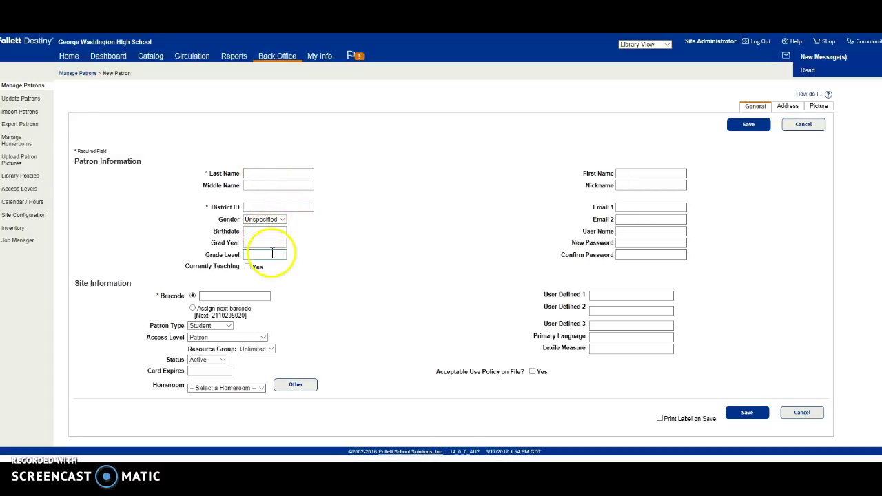
click(232, 326)
click(207, 327)
click(262, 337)
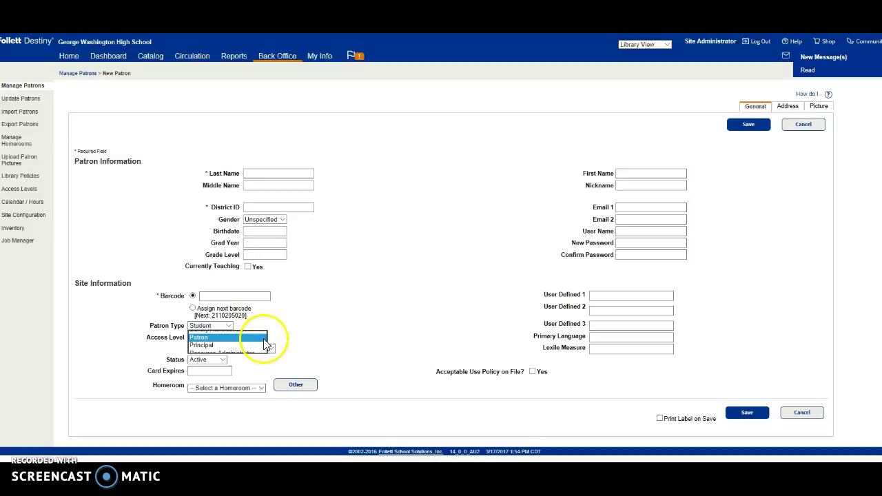
click(282, 341)
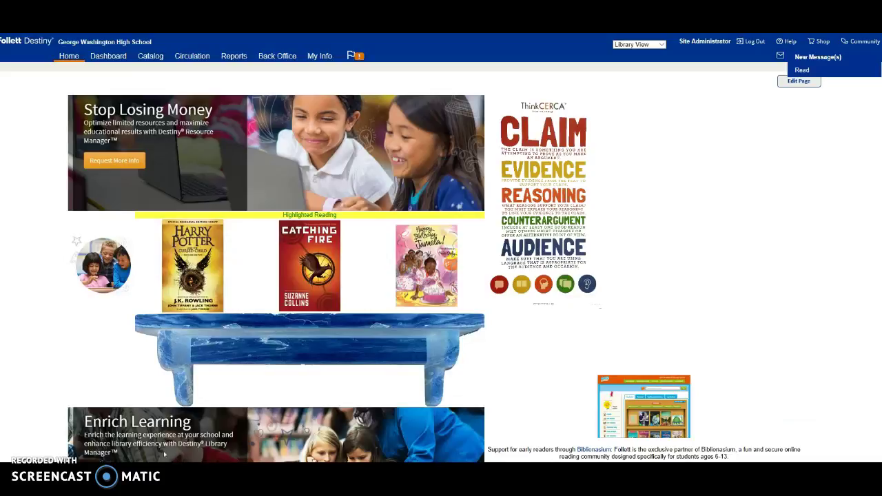
Open the patron import page in Back Office and set the comparison of incoming records to Patron ID
click(269, 57)
click(26, 114)
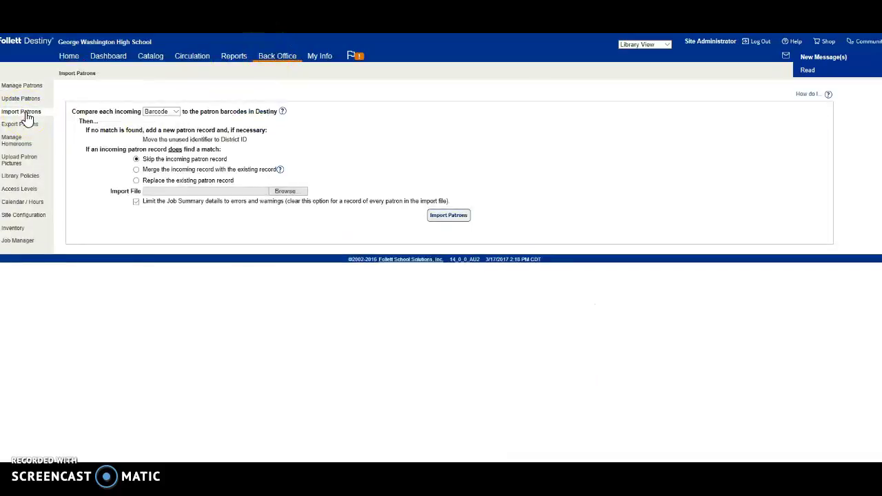
click(175, 112)
click(175, 120)
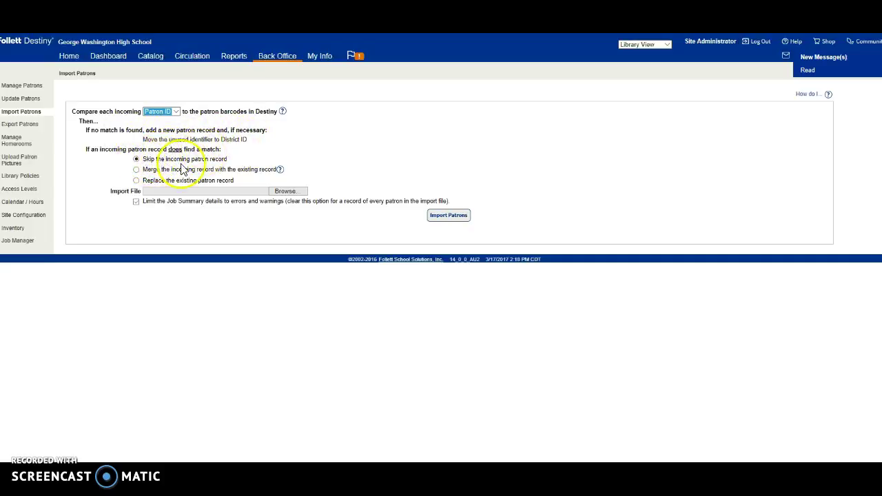
Choose replacing the existing patron record when an incoming record matches, and try to run the import
click(135, 176)
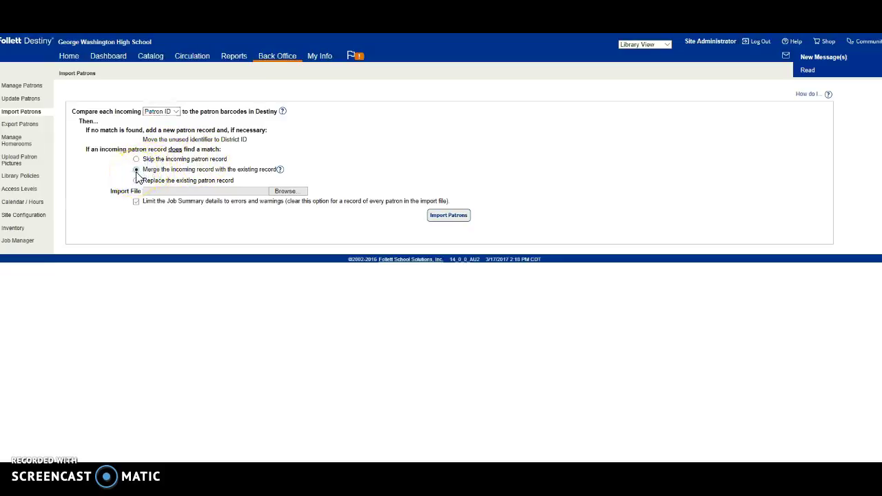
click(137, 180)
click(449, 218)
click(315, 237)
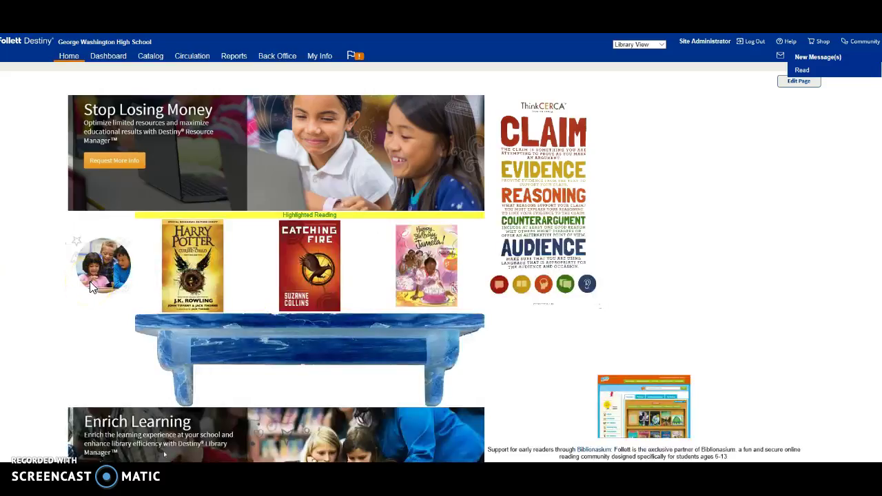
Open Update Patrons in Back Office and examine which patron fields can be changed for an individual patron
click(289, 55)
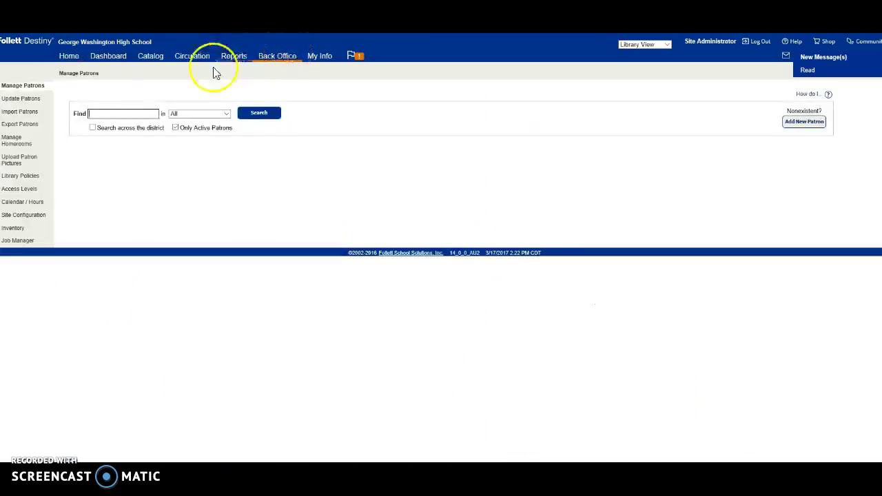
click(19, 102)
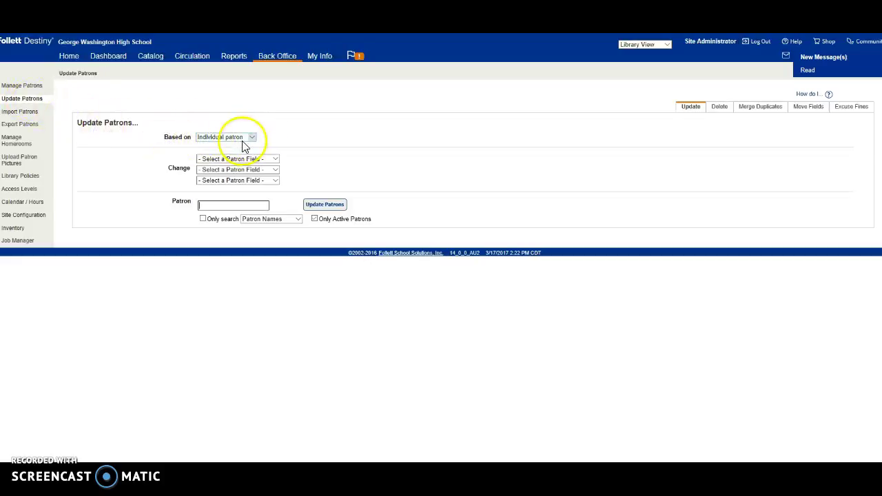
click(276, 160)
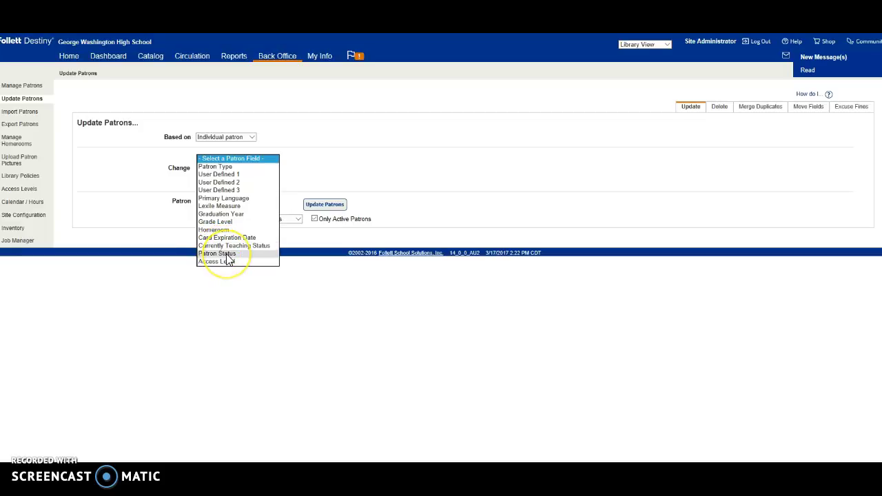
click(375, 146)
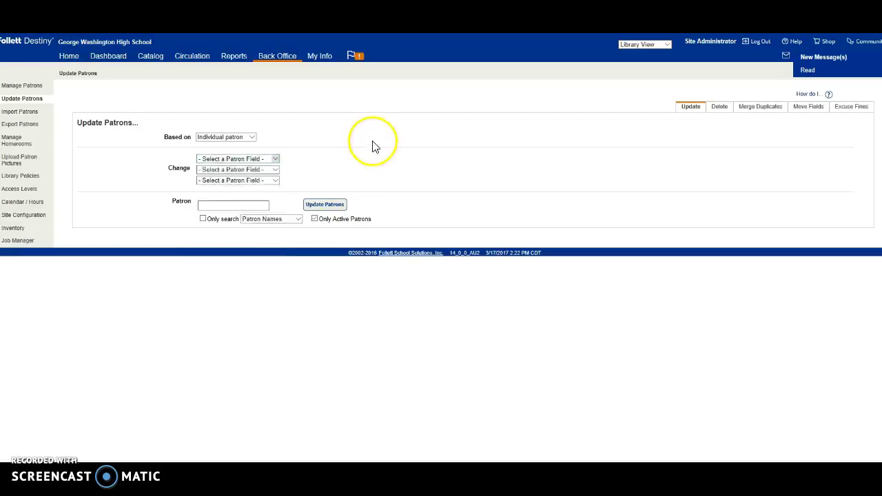
click(279, 172)
click(334, 177)
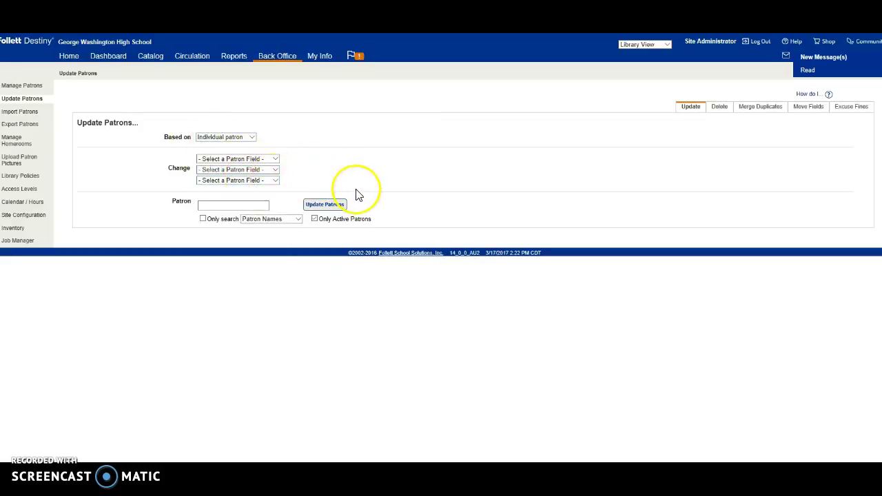
click(232, 209)
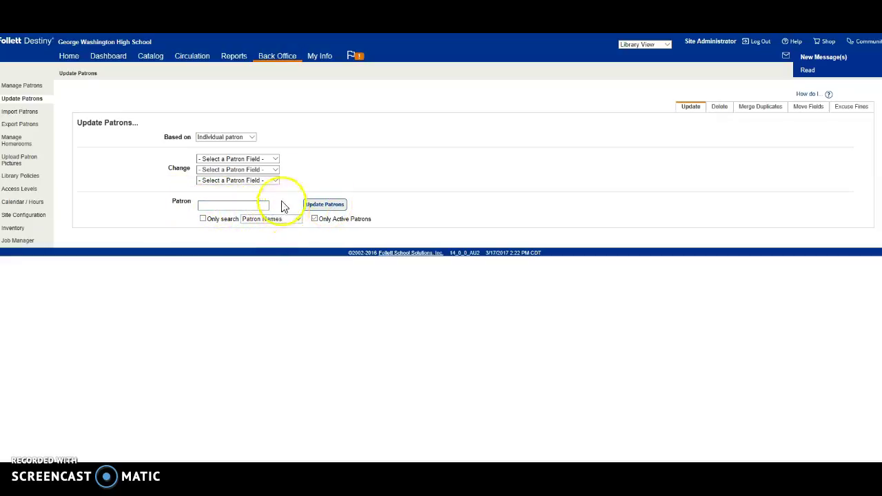
Base the patron update on a barcode list or file and examine the patron fields available for change
click(253, 139)
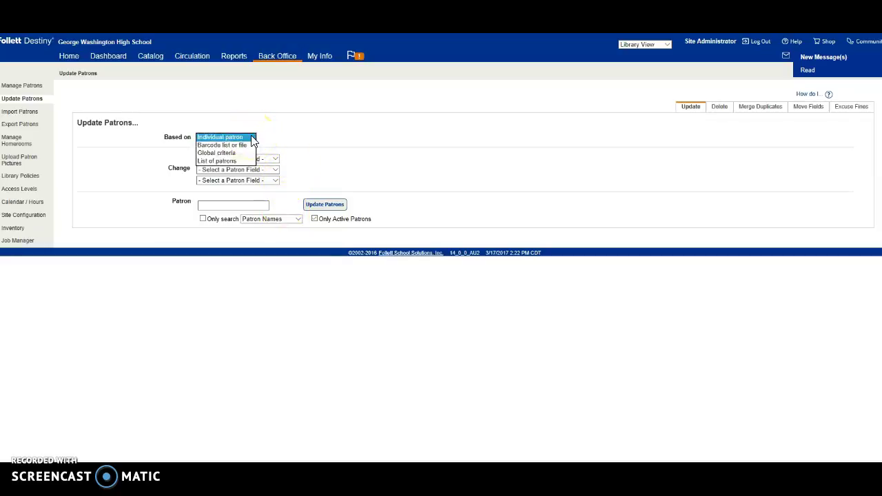
click(242, 146)
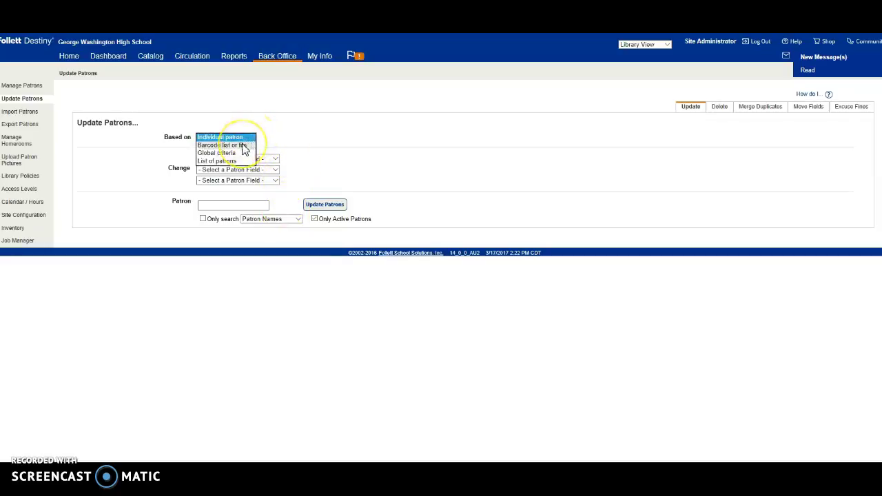
click(242, 146)
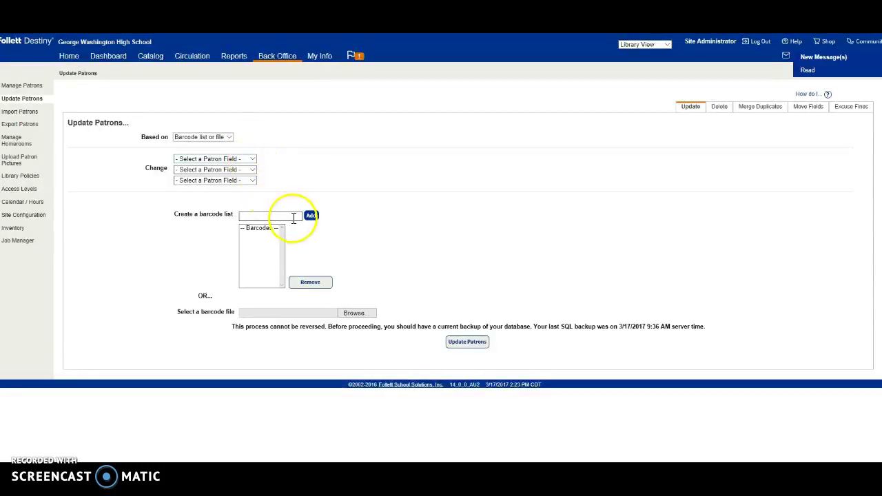
click(252, 160)
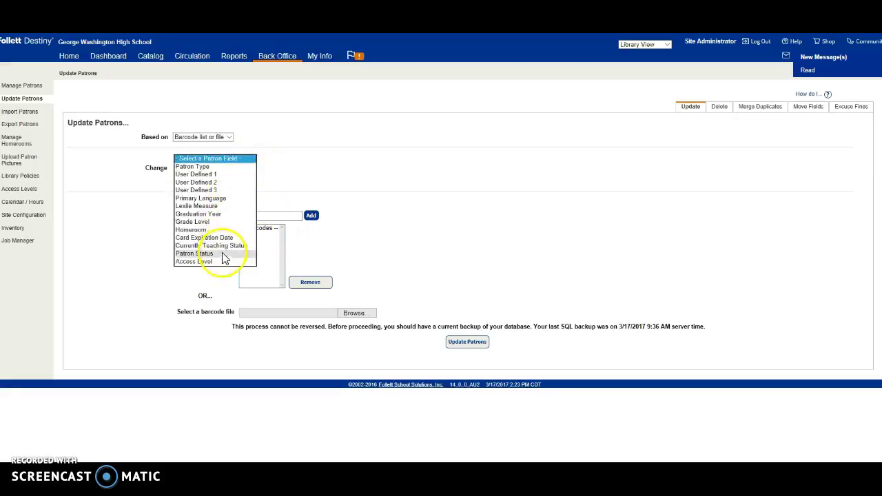
click(271, 181)
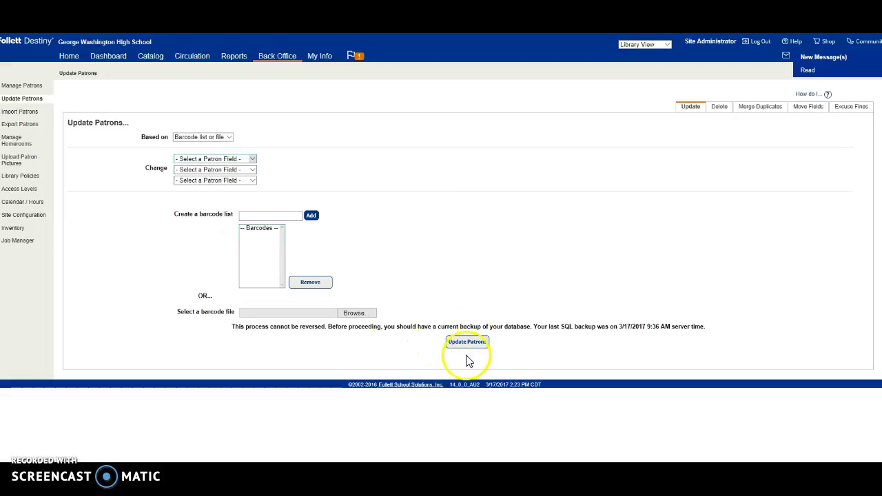
Base the update on global criteria covering every patron whose Graduation Year is 2017
click(227, 137)
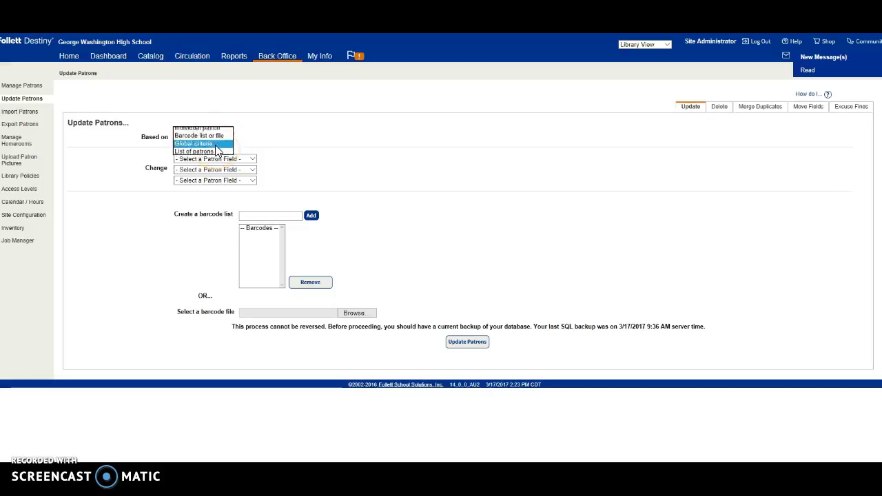
click(216, 145)
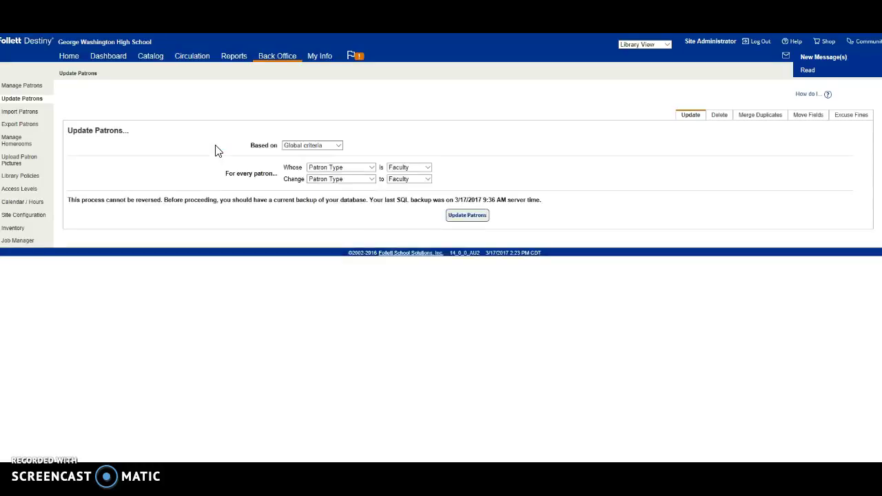
click(371, 168)
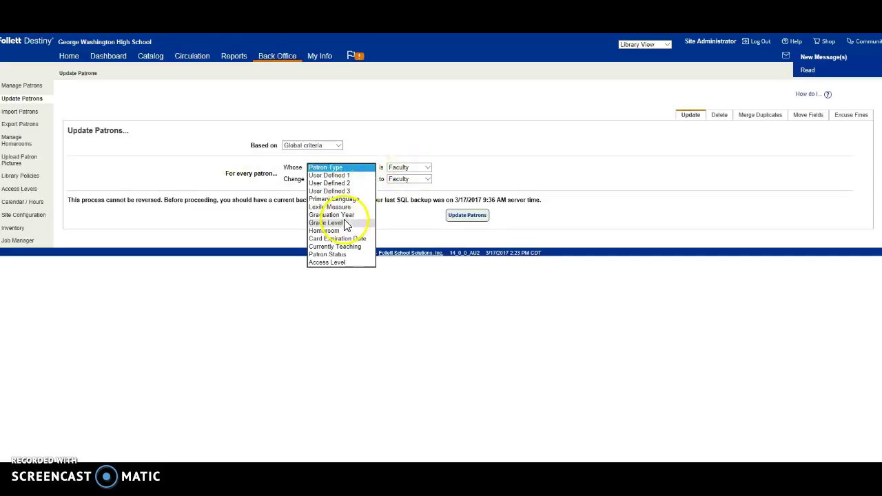
click(334, 215)
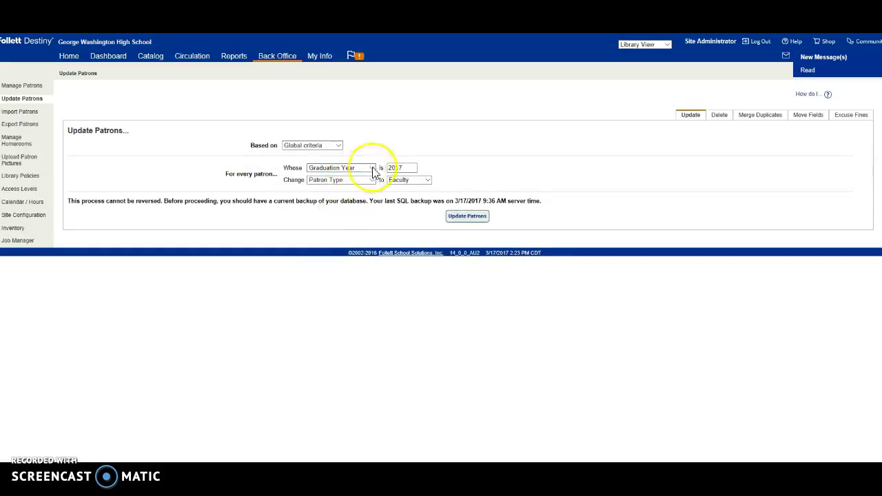
click(407, 168)
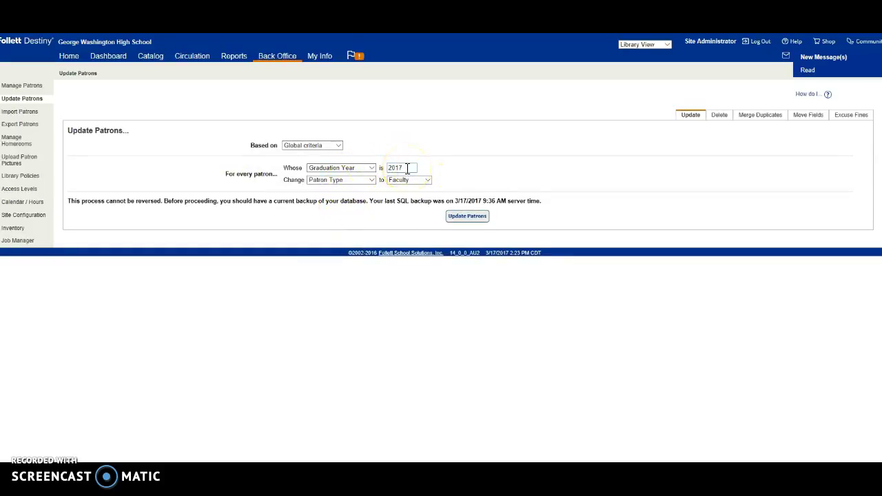
Examine which patron fields the global update can change and which patron types can be assigned
click(372, 181)
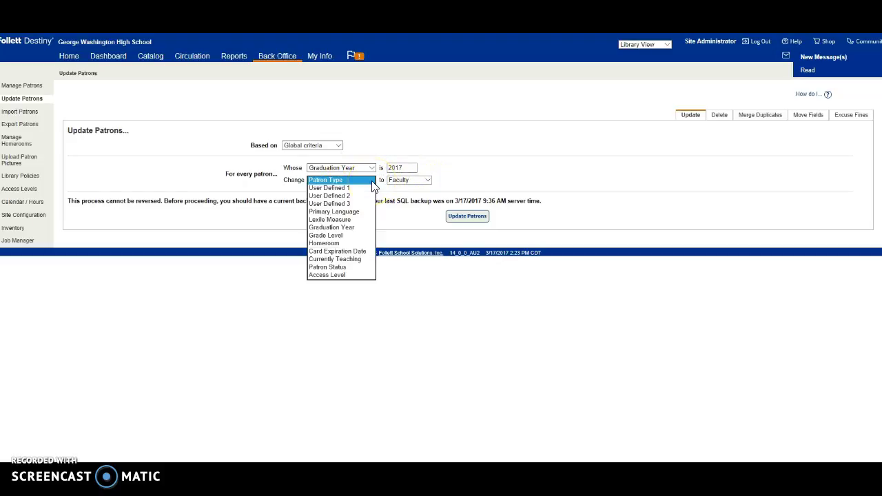
click(342, 238)
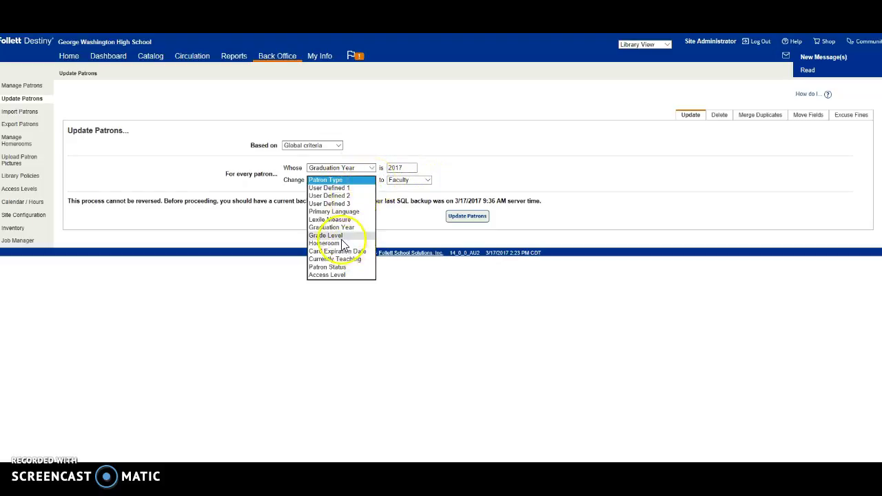
click(344, 269)
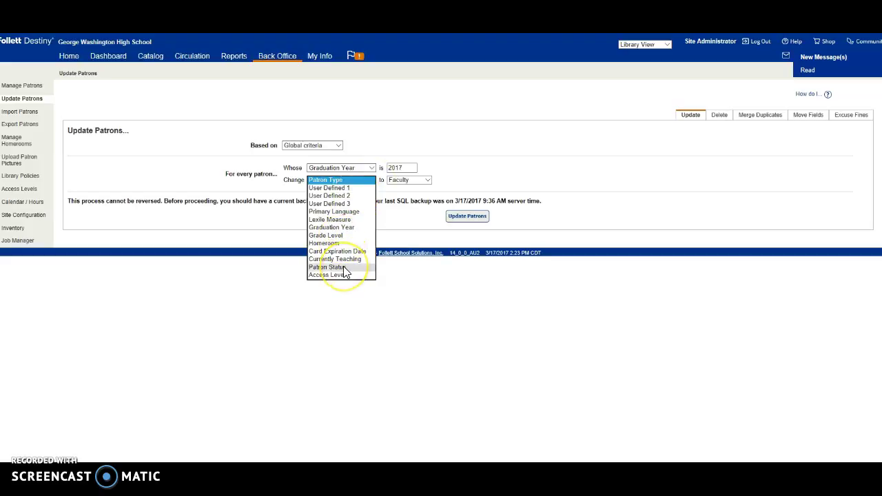
click(328, 230)
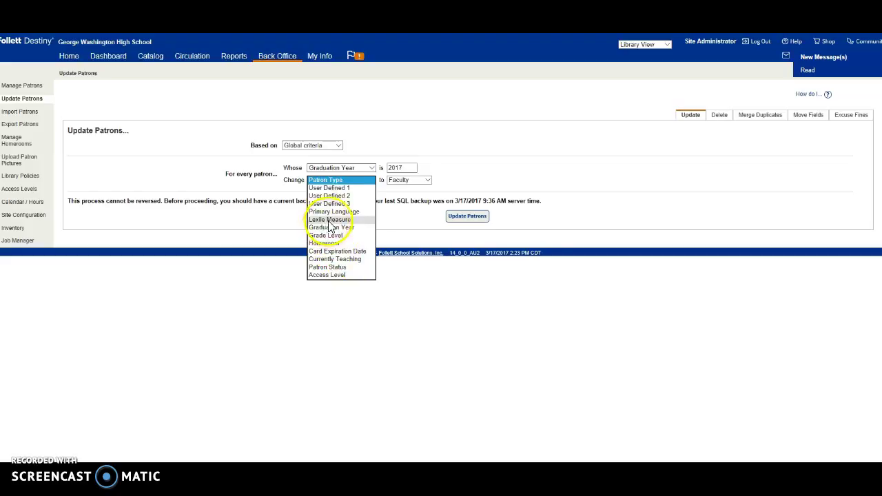
click(426, 180)
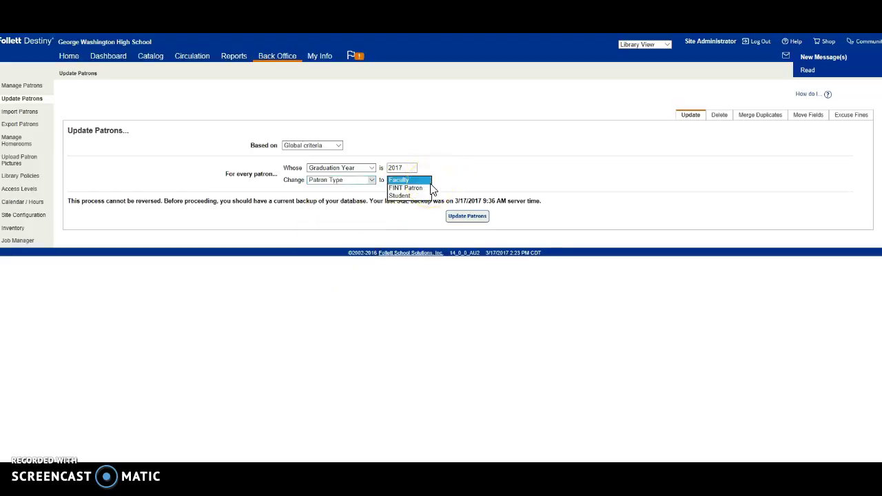
click(445, 189)
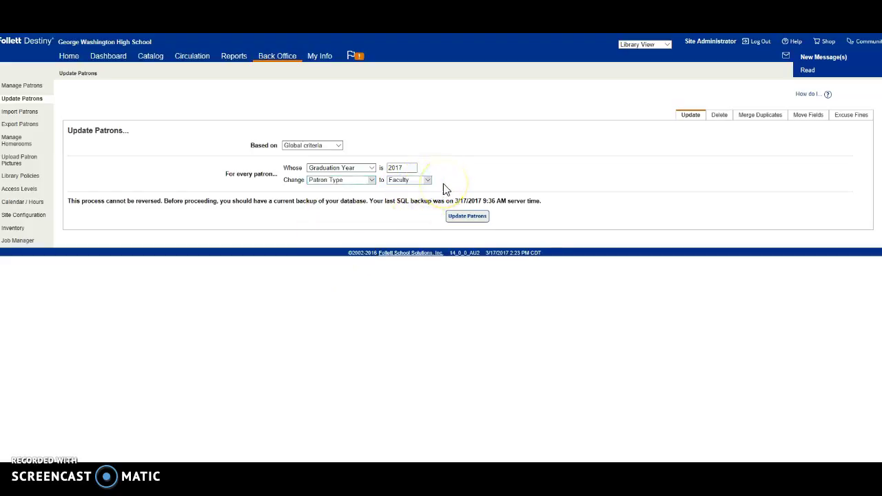
click(454, 221)
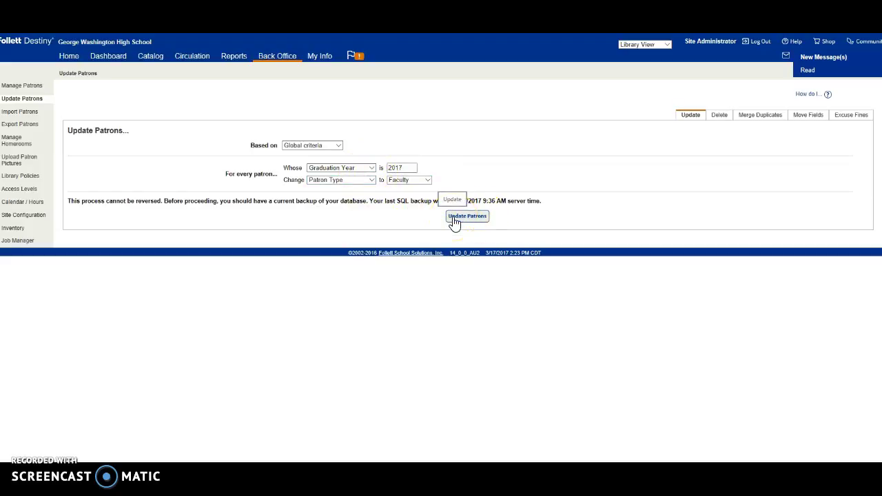
Base the patron update on a list of patrons and examine its record search fields and the patron fields available for change
click(341, 147)
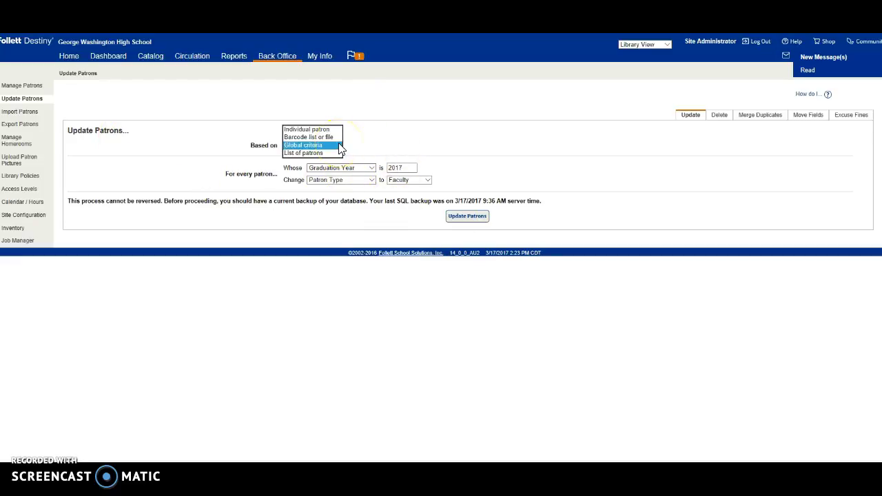
click(322, 153)
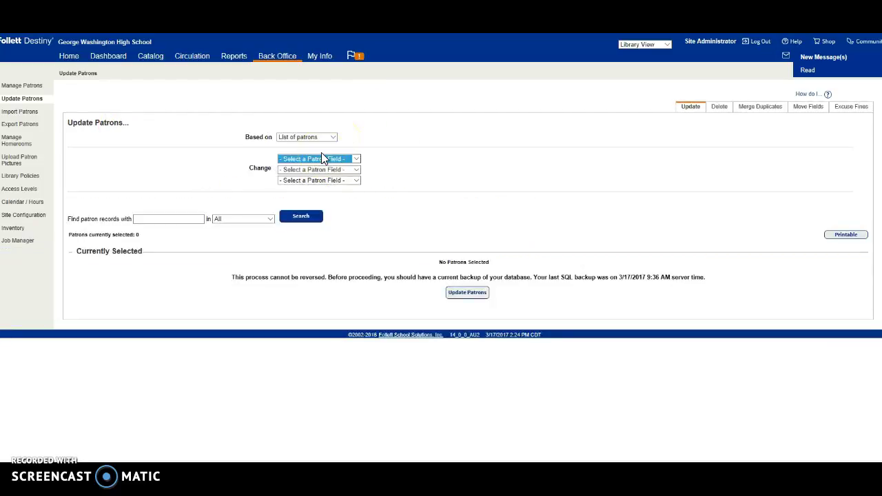
click(269, 220)
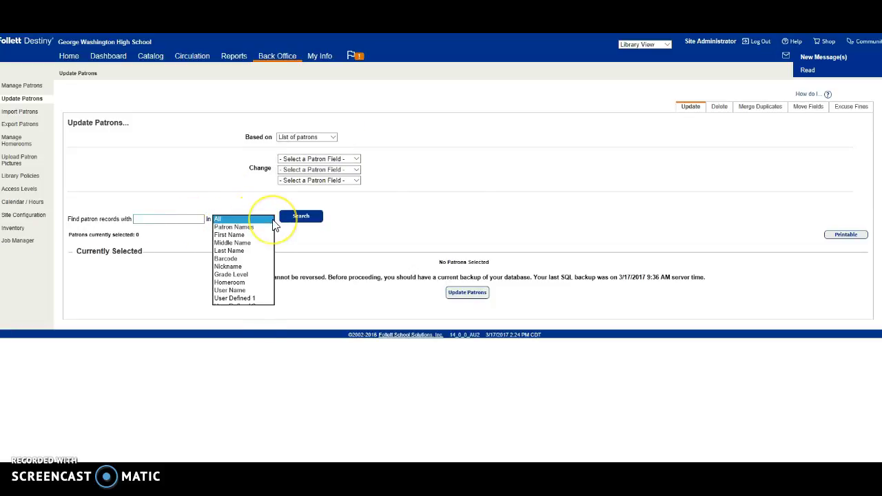
click(207, 219)
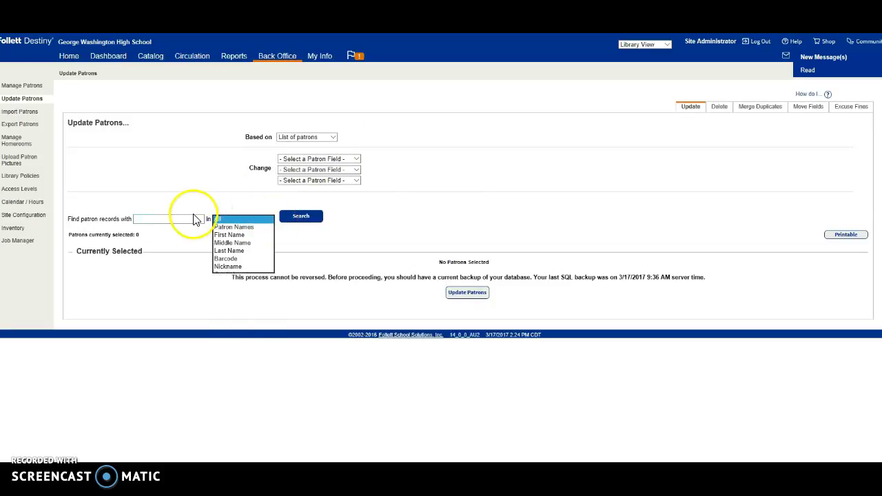
click(353, 159)
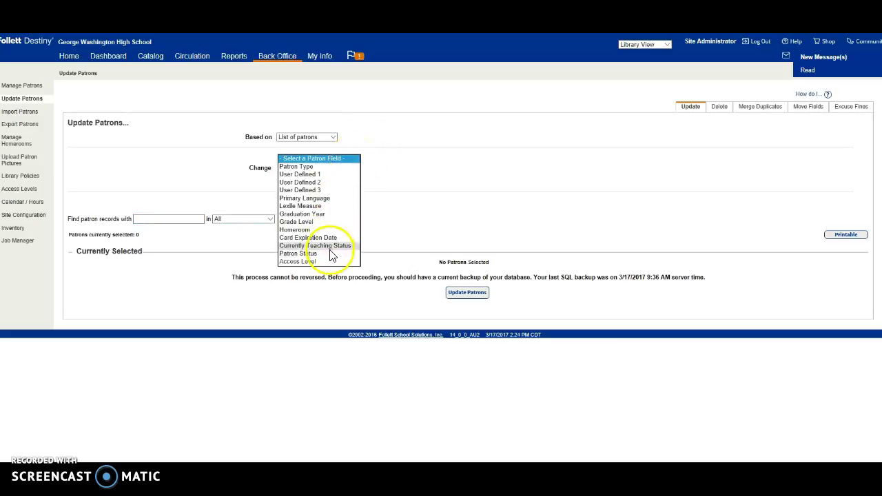
click(419, 184)
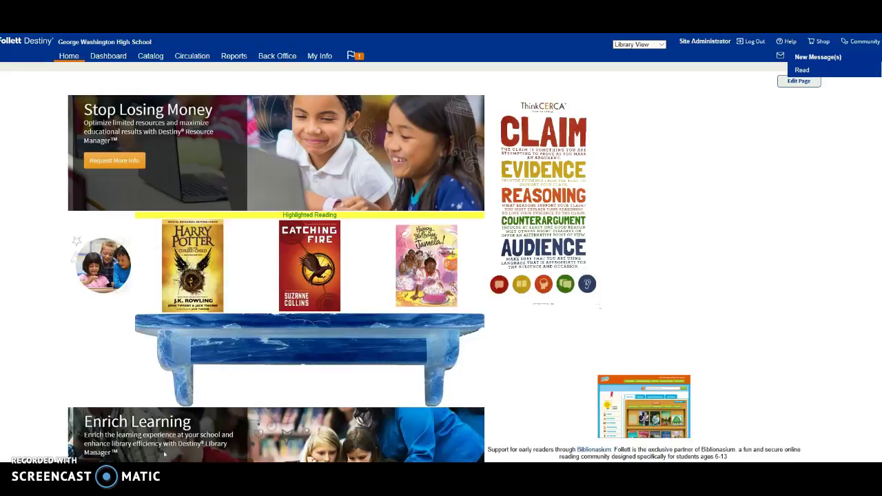
Open Manage Patrons in Back Office and search all fields for the patron's name among active patrons
click(269, 56)
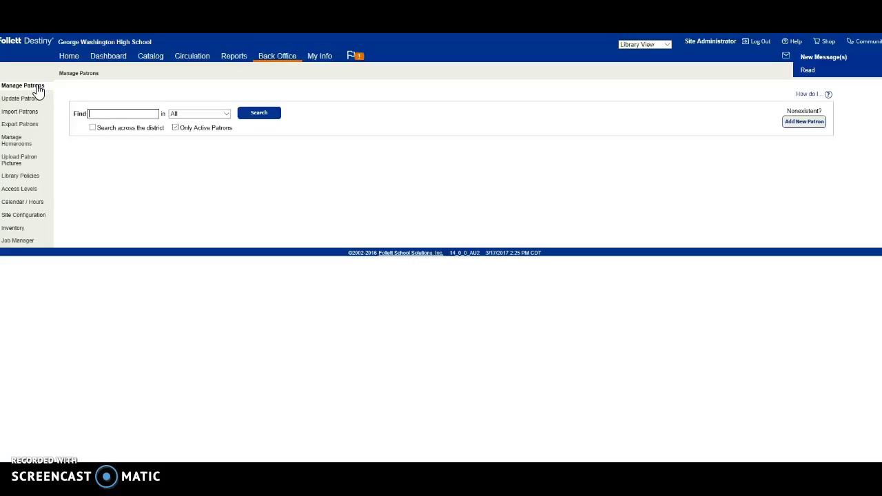
click(131, 116)
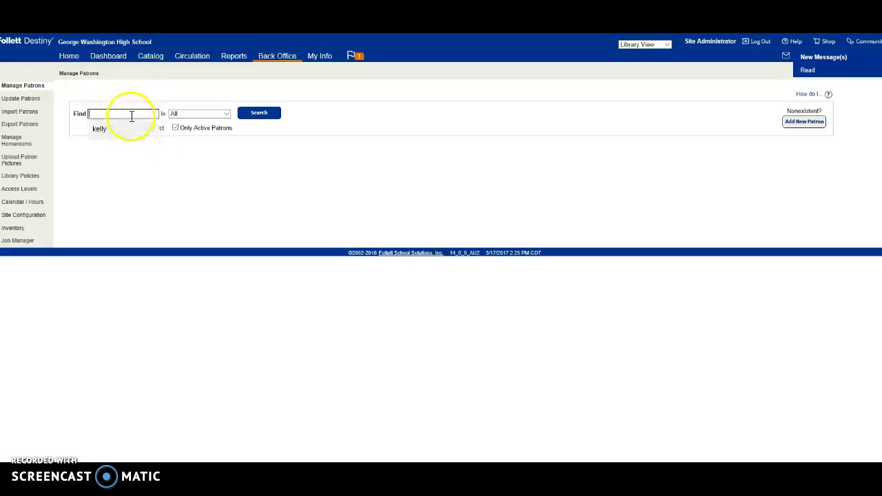
click(116, 128)
click(267, 117)
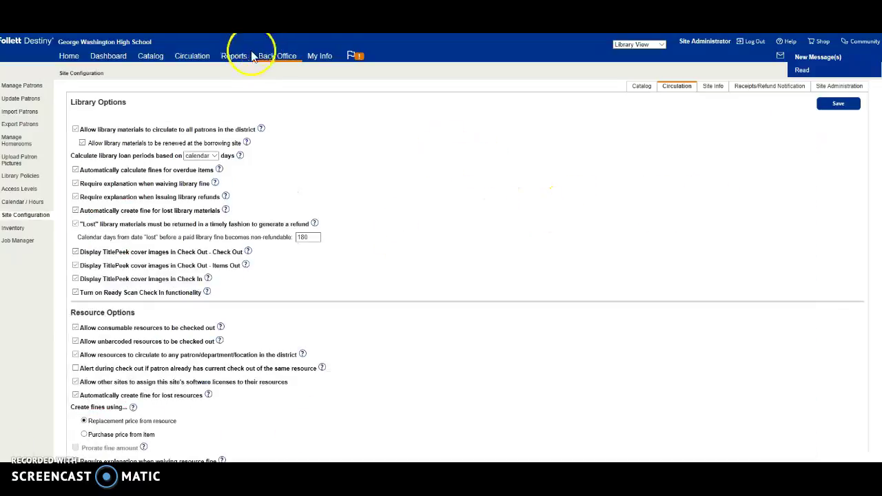
Open the Circulation settings in Site Configuration and examine the options, including whether patrons may create their user name and password
click(272, 58)
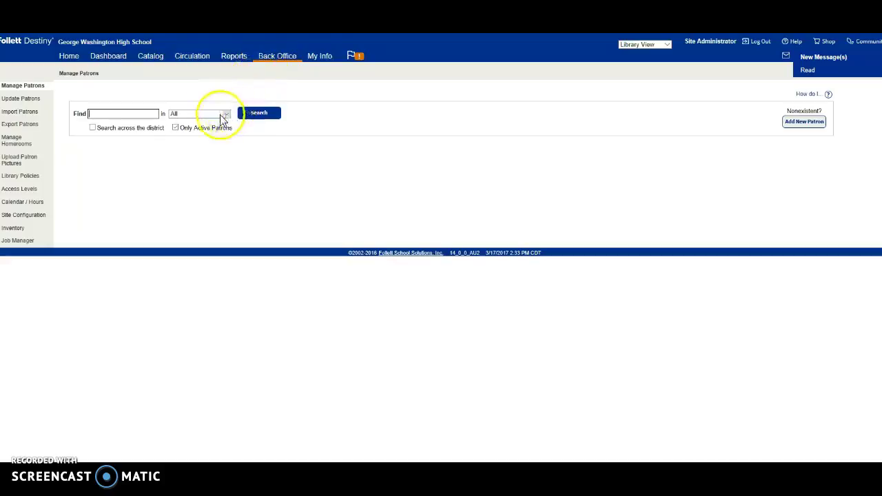
click(20, 217)
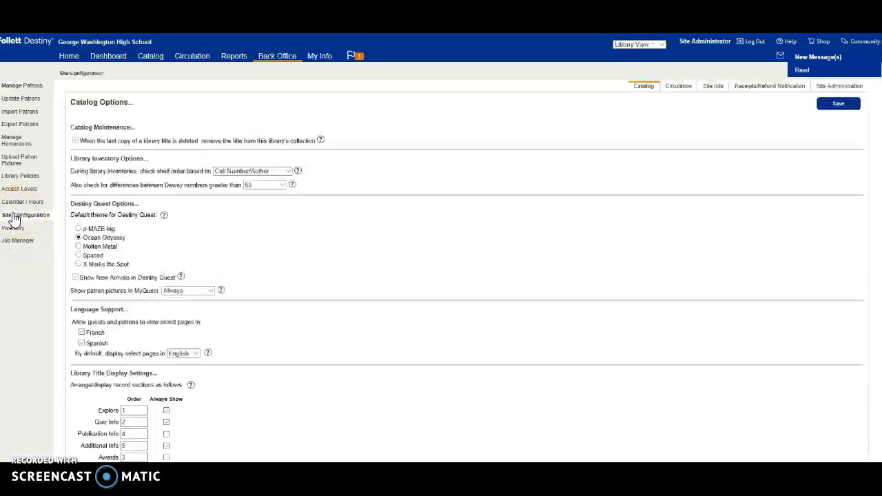
click(683, 88)
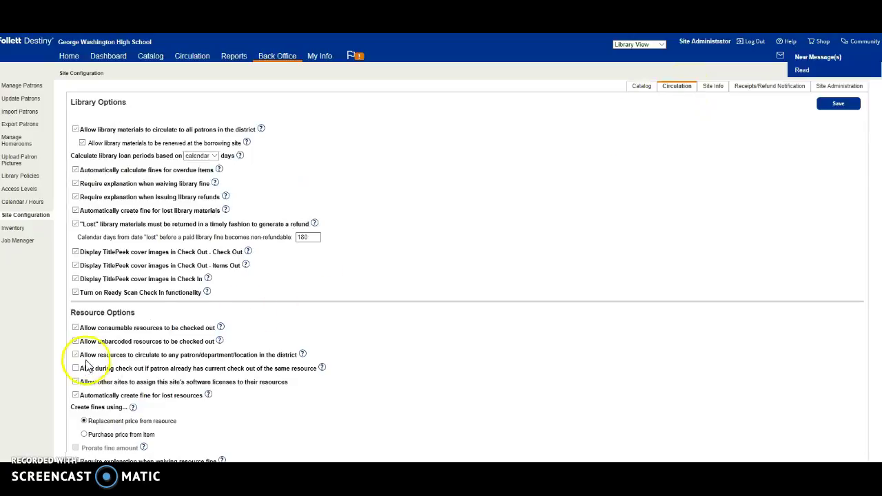
scroll(83, 359, down, 3)
scroll(94, 354, down, 1)
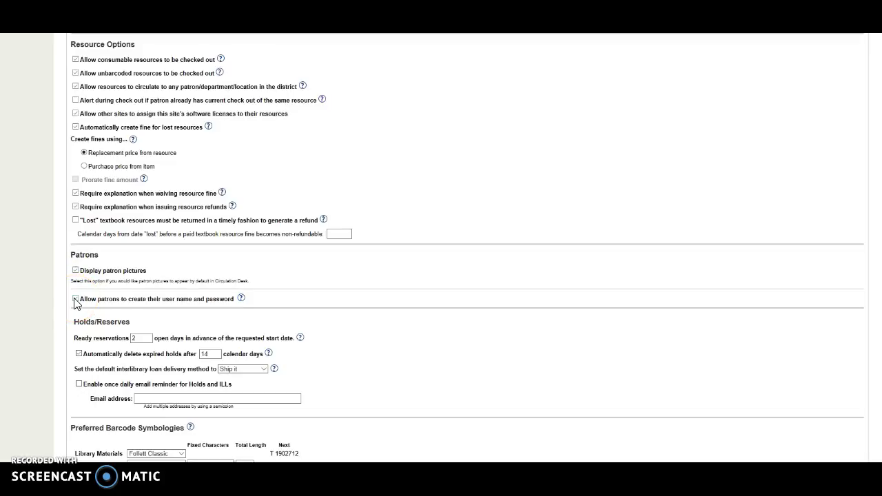
scroll(482, 331, down, 3)
scroll(689, 345, up, 7)
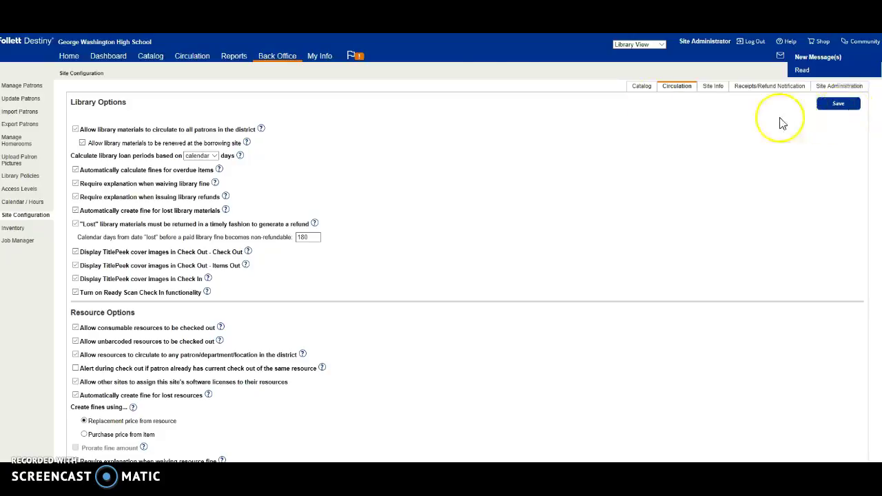
Open the Patron access level in Back Office and examine its patron permissions, including creating own login and modifying the password
click(267, 62)
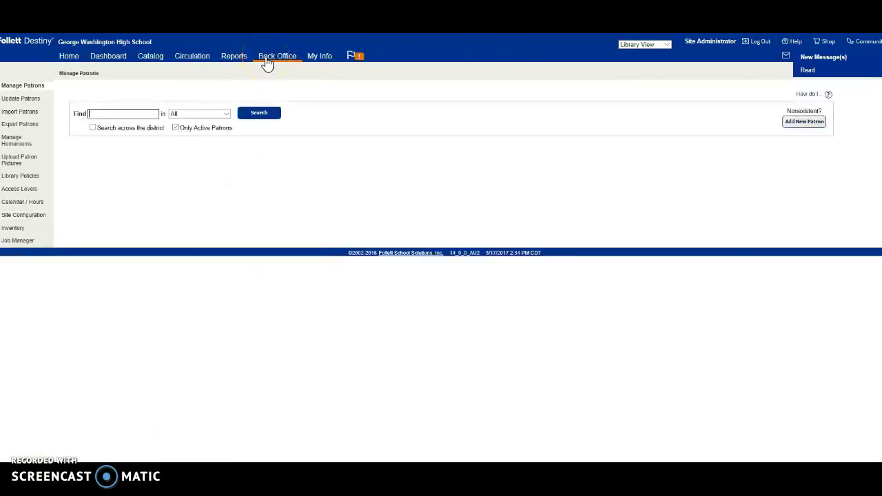
click(12, 191)
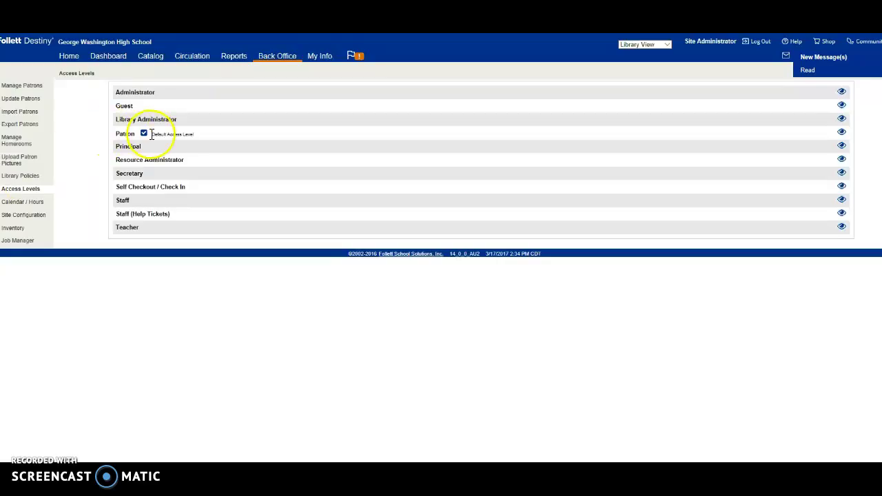
click(841, 133)
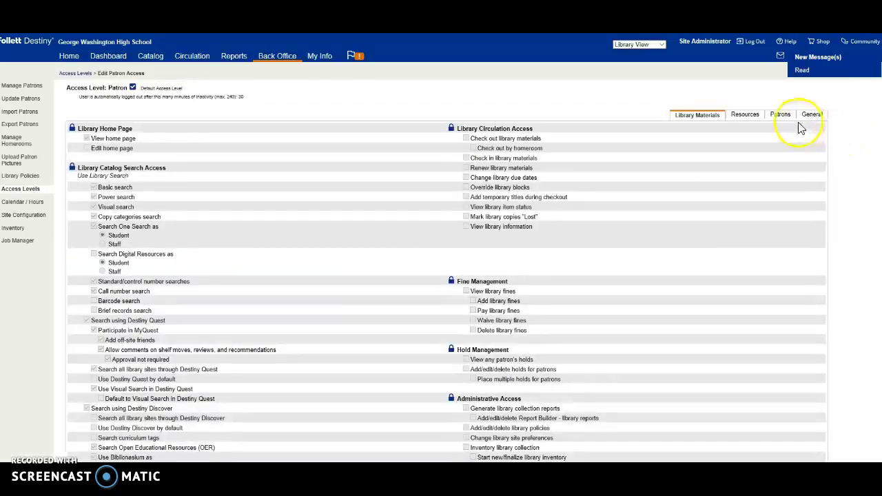
click(777, 117)
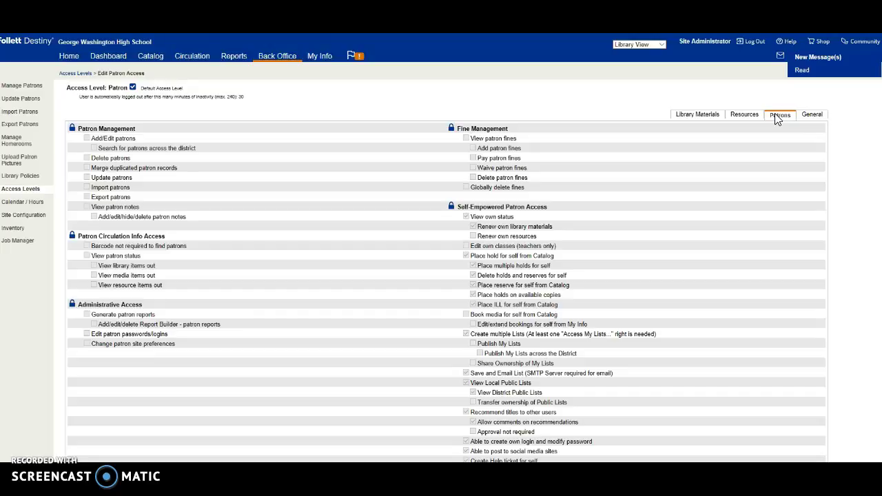
click(721, 118)
scroll(676, 186, down, 1)
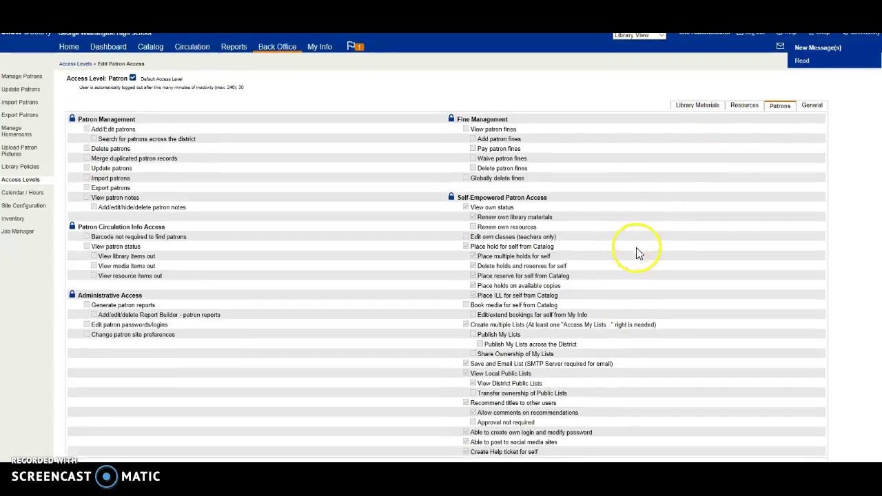
click(466, 433)
scroll(738, 359, up, 1)
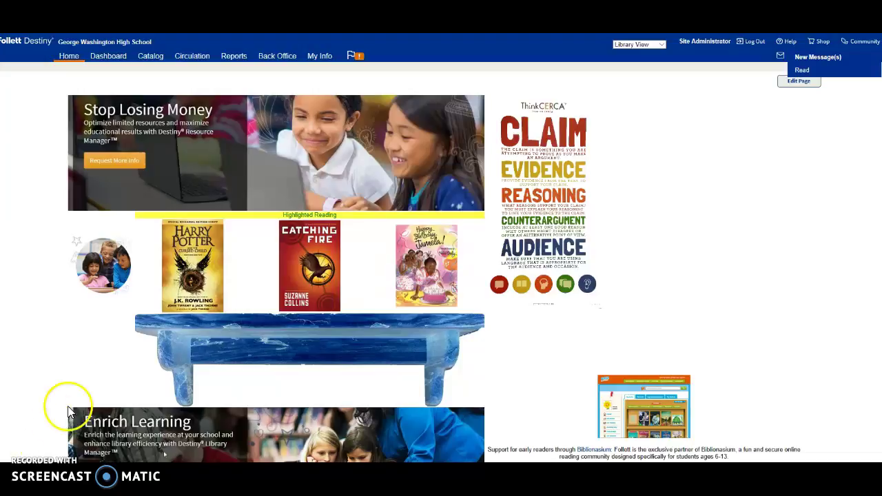
In Circulation's Holds/ILL, search for patrons by name and open the first student's holds record
click(192, 55)
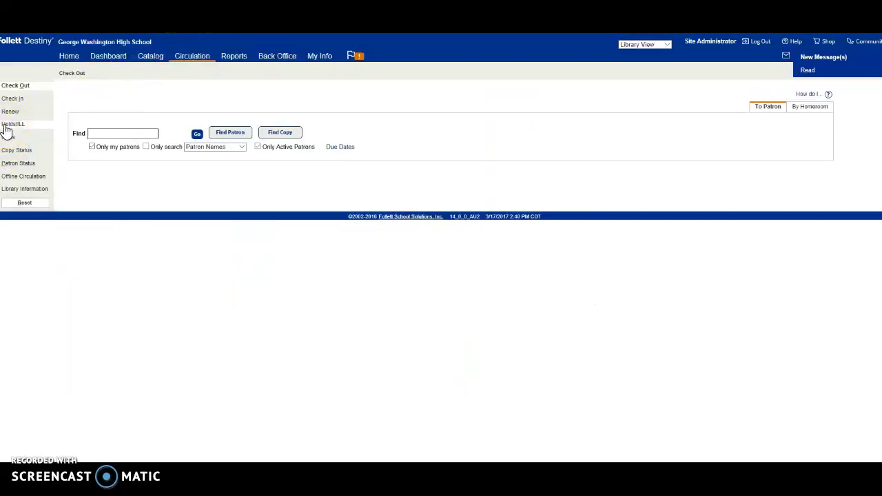
click(6, 127)
click(126, 110)
click(118, 143)
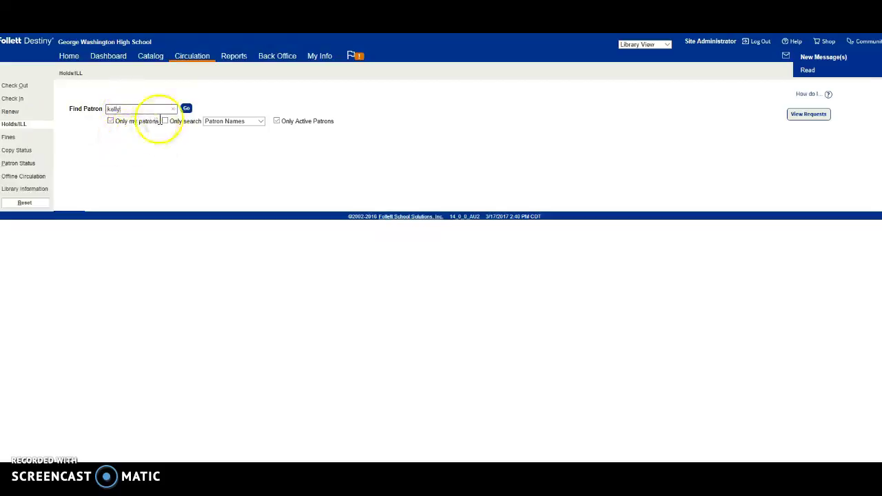
click(186, 109)
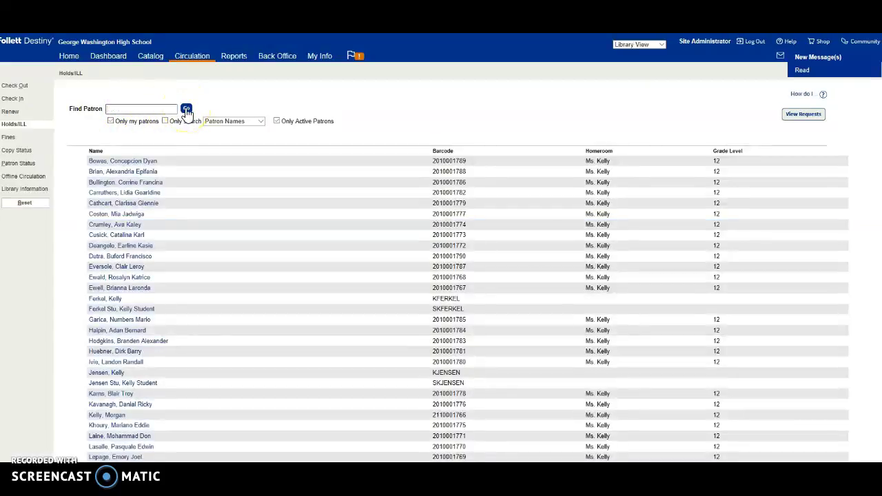
click(141, 163)
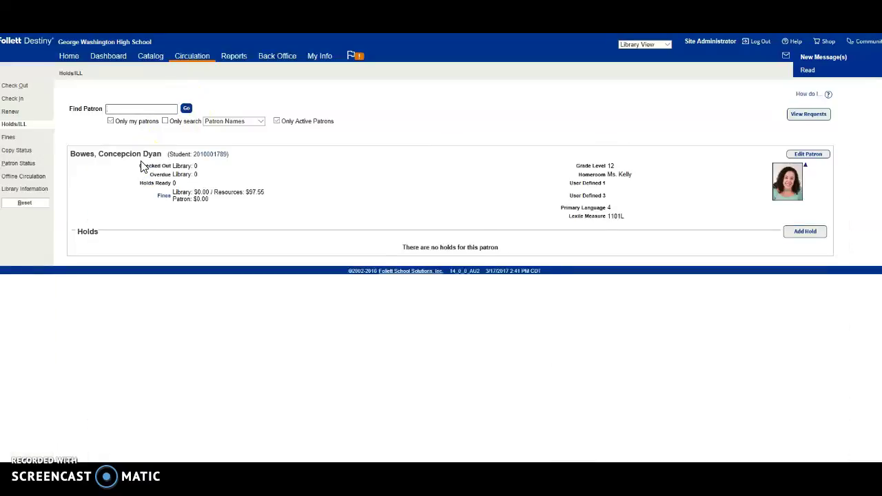
Start a new hold for the student and search My Library by title for "bears"
click(803, 233)
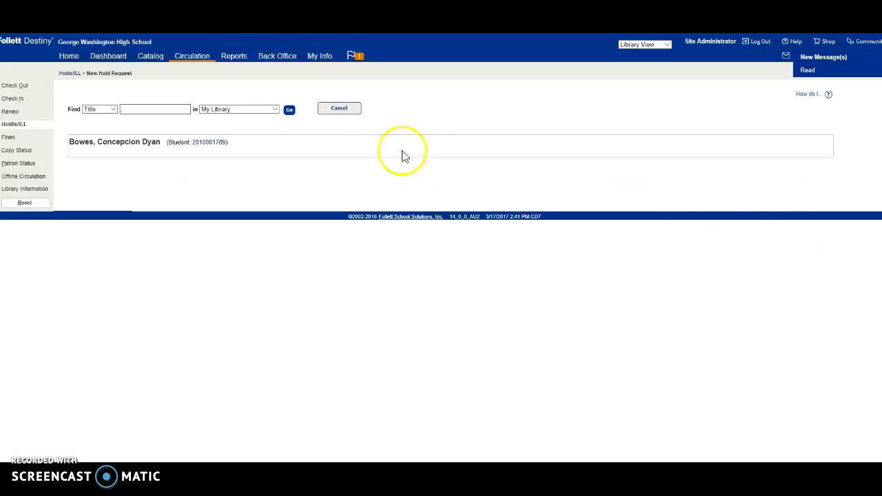
click(113, 110)
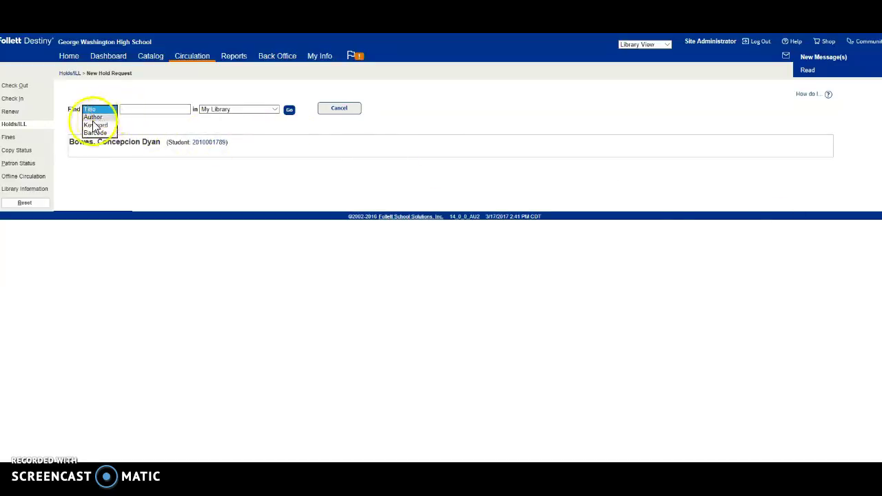
click(125, 110)
click(128, 125)
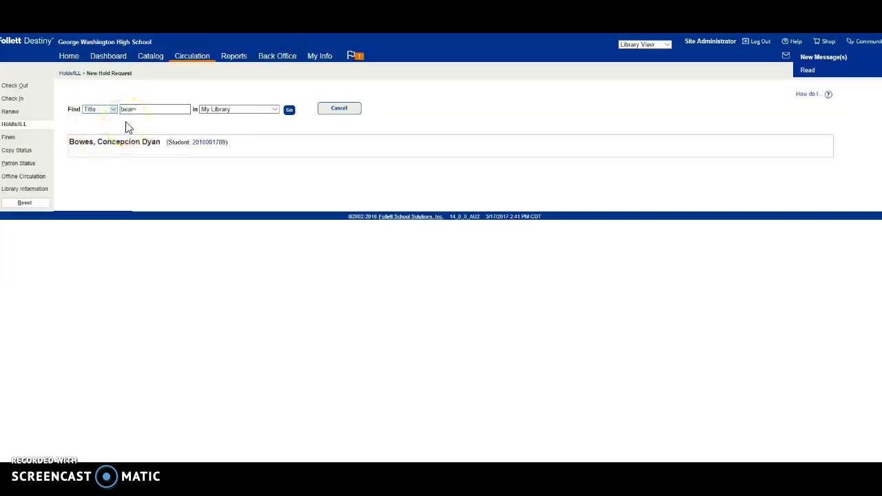
click(274, 113)
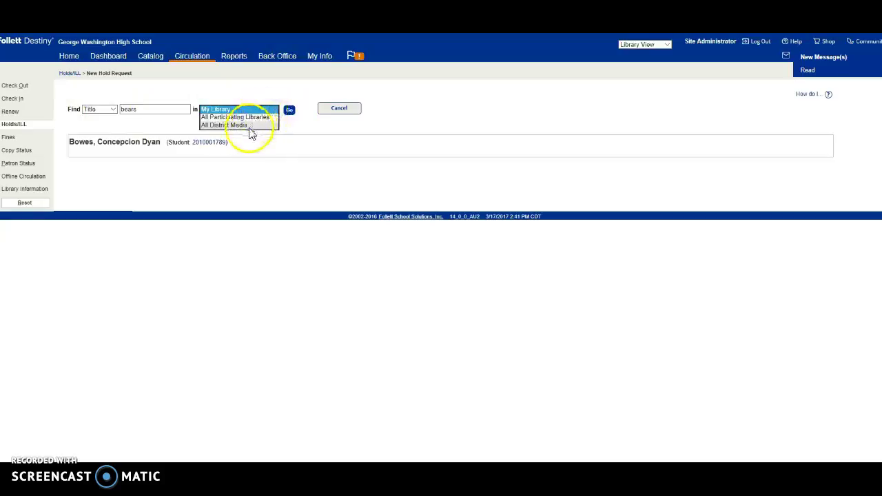
click(242, 110)
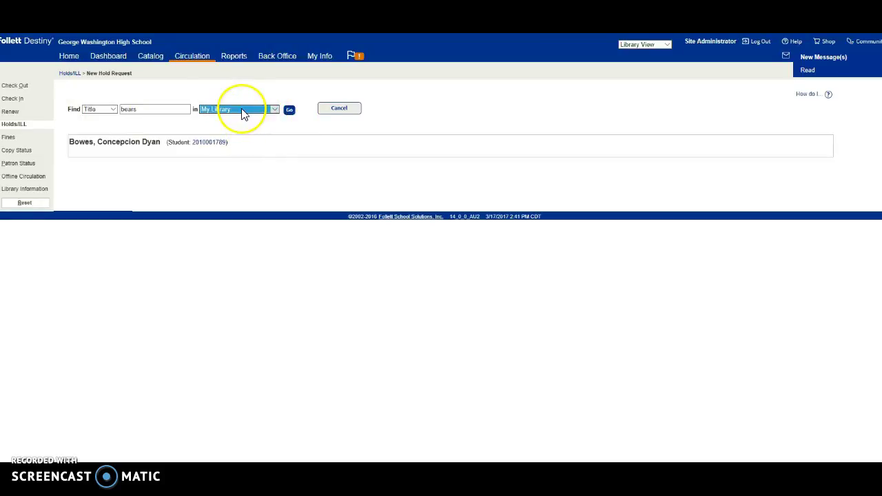
click(290, 111)
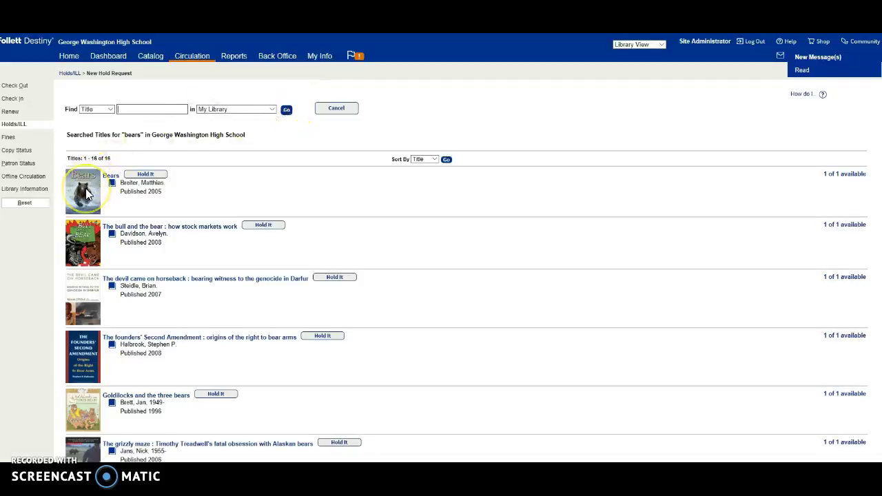
Request a hold on the title Bears and choose to reserve it for a specific date
click(141, 175)
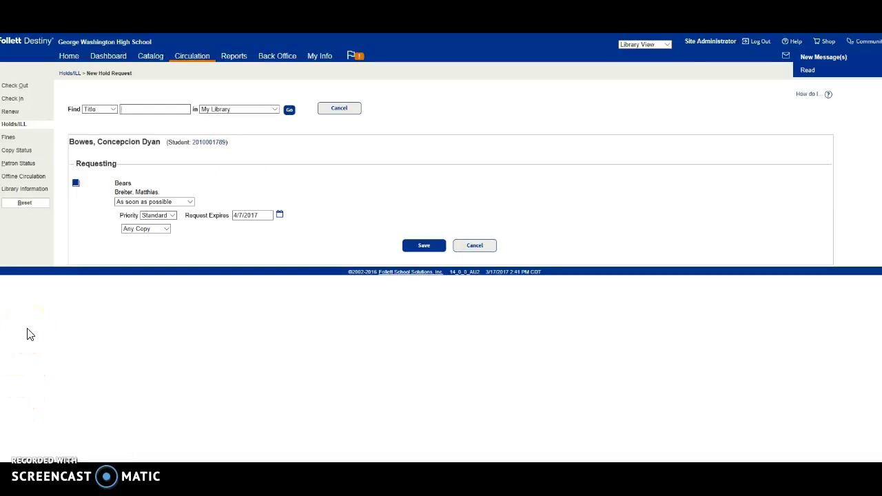
click(190, 202)
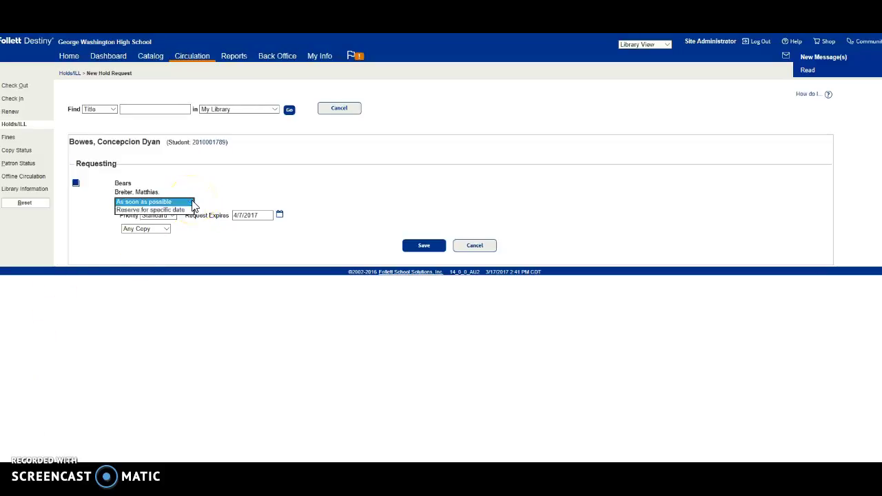
click(191, 206)
click(178, 206)
click(177, 210)
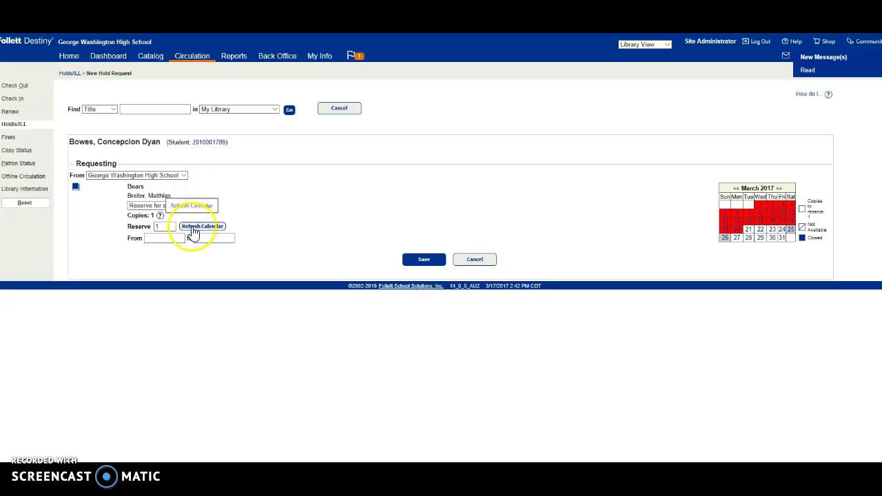
click(168, 239)
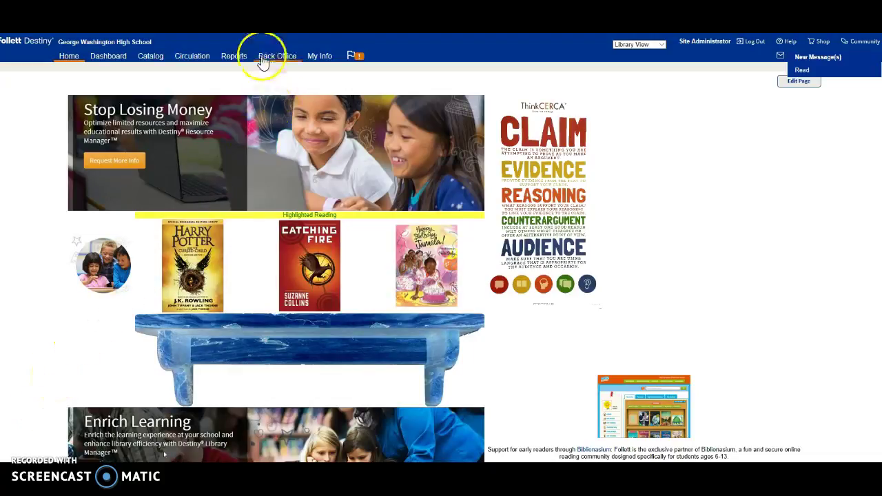
Reset the patron in Circulation's Holds/ILL, search for patrons by name and open the fourth student's holds record
click(196, 65)
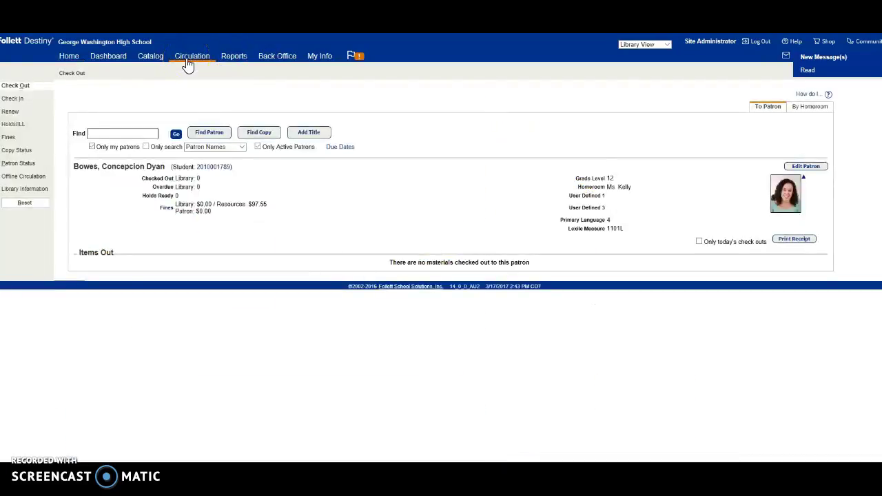
click(14, 128)
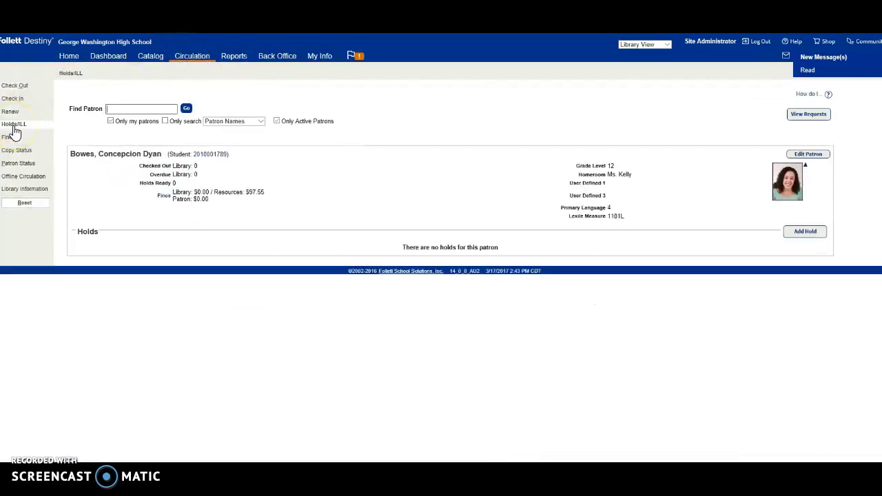
click(24, 202)
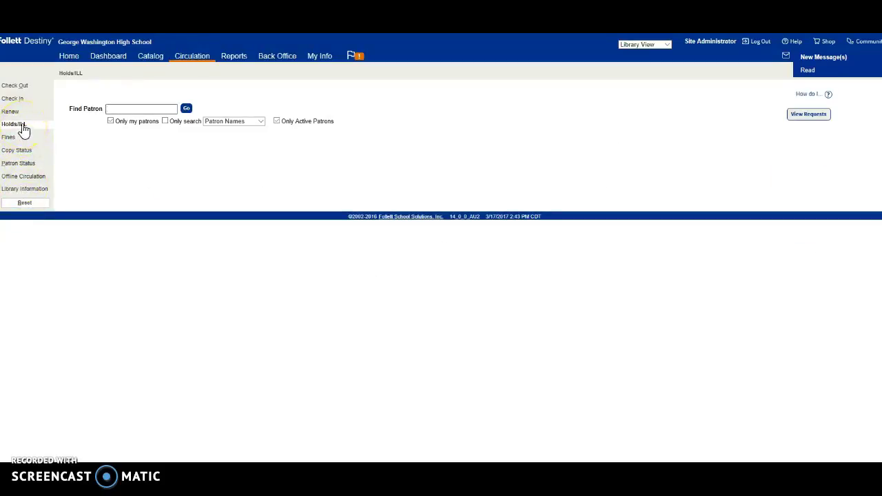
click(142, 109)
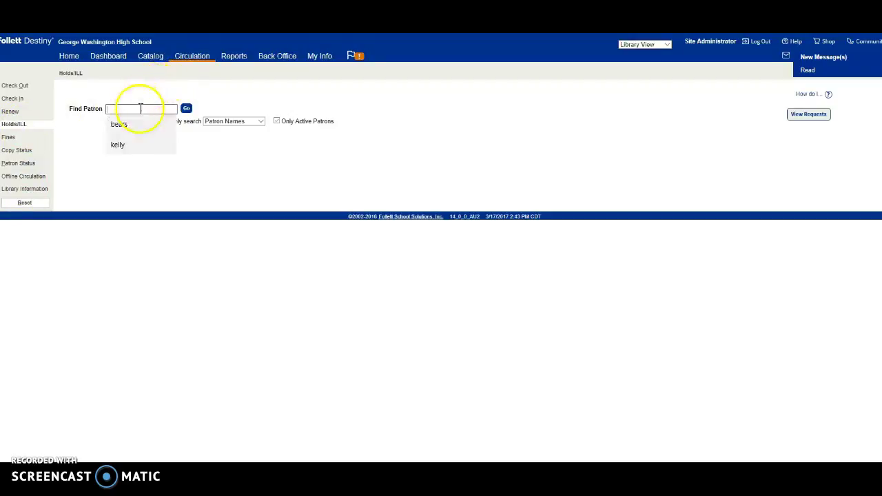
click(136, 147)
click(186, 110)
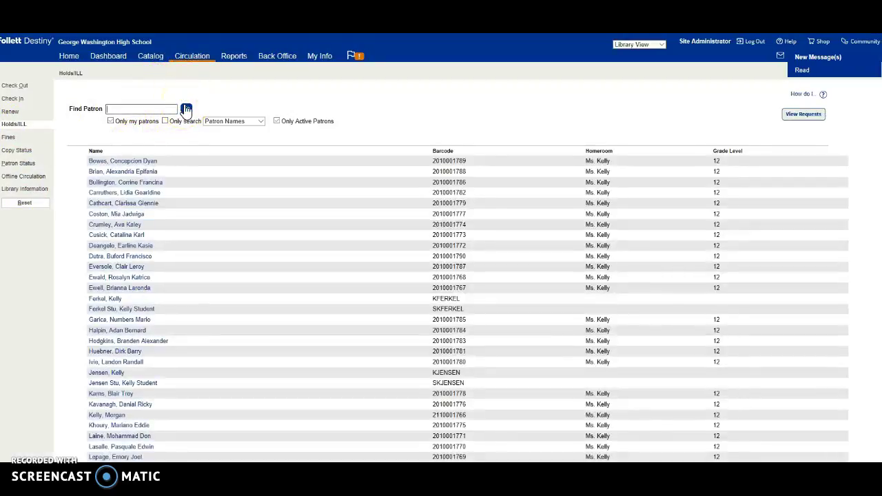
click(146, 192)
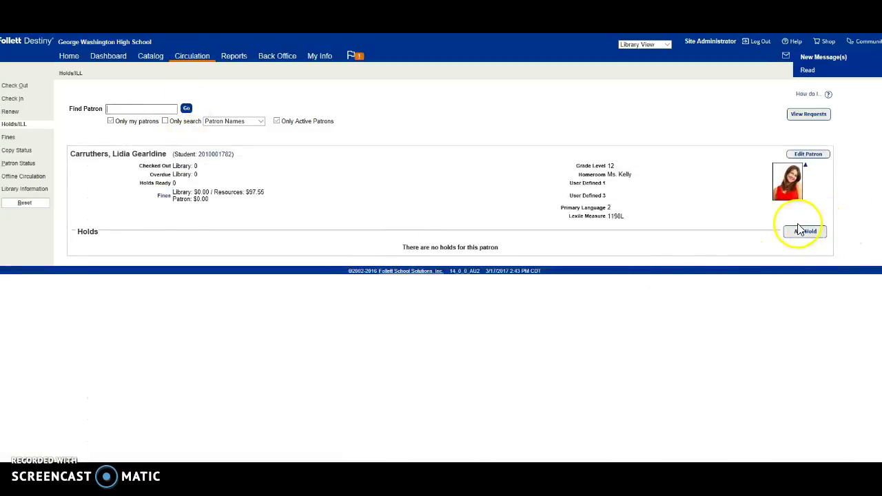
Start a new hold for this student and search All Participating Libraries by title for "bears"
click(803, 234)
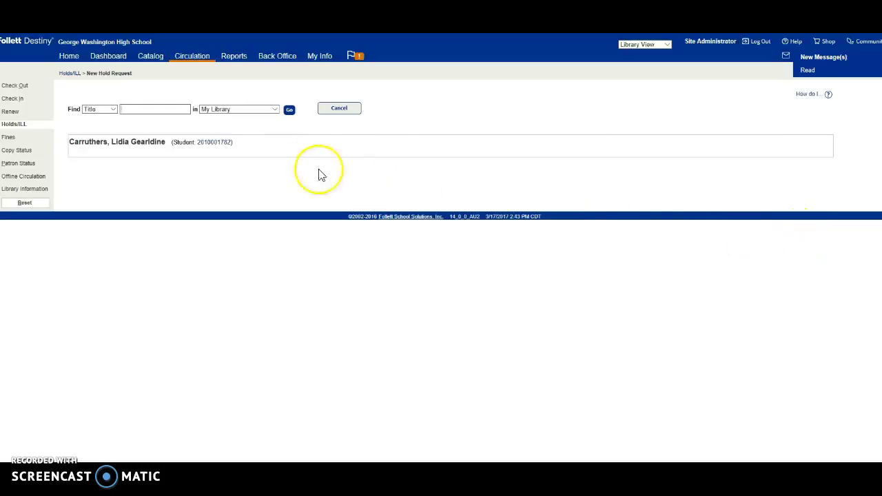
click(172, 111)
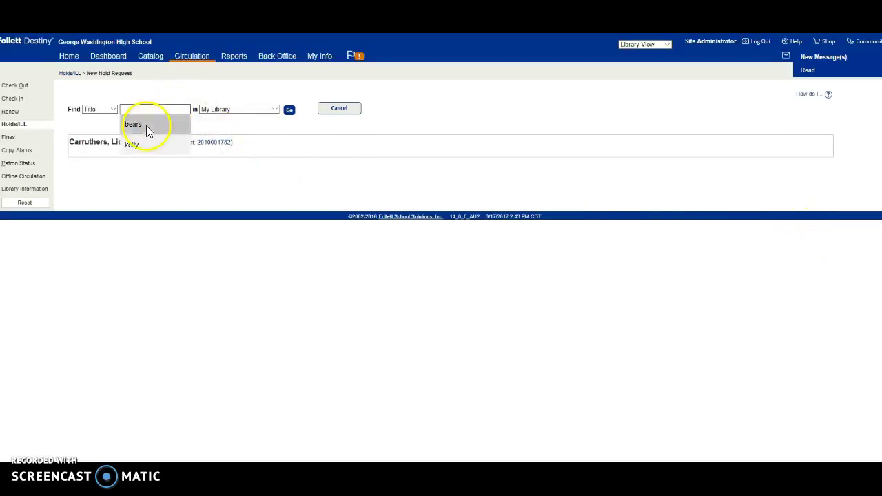
click(146, 126)
click(275, 112)
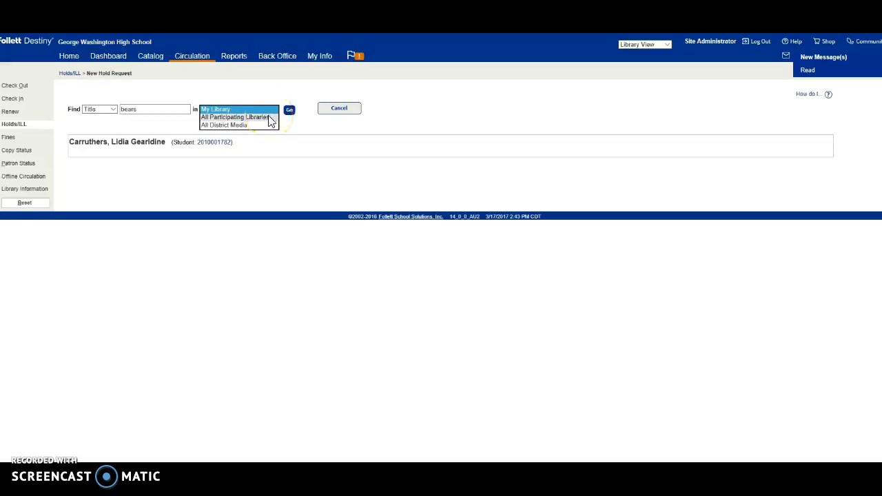
click(271, 118)
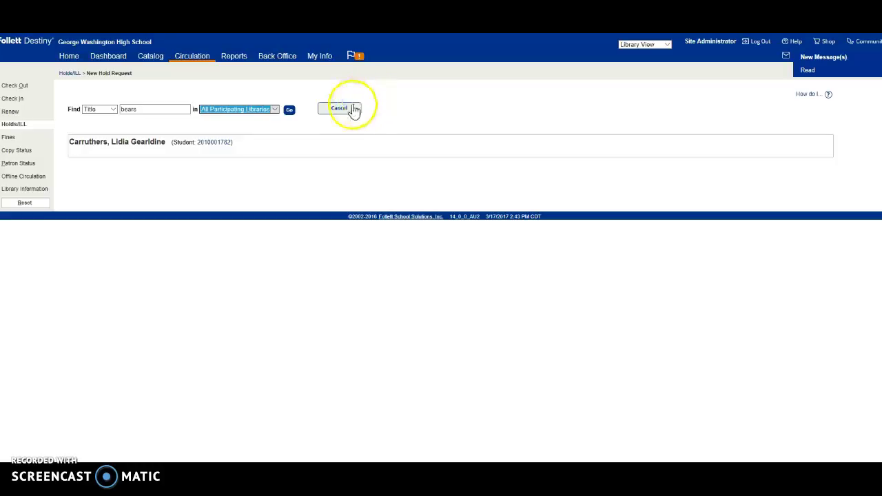
click(289, 114)
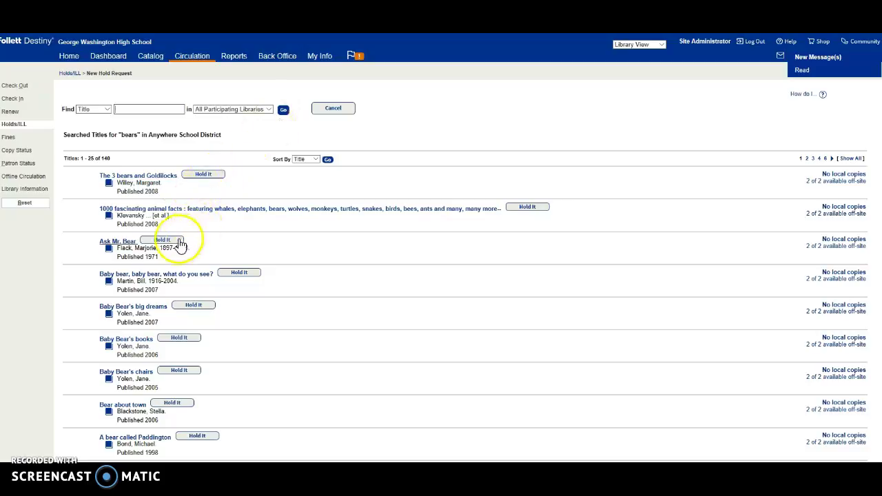
Save an as-soon-as-possible hold on The 3 bears and Goldilocks, with the request automatically fulfilled and the delivery method Ship it
click(205, 175)
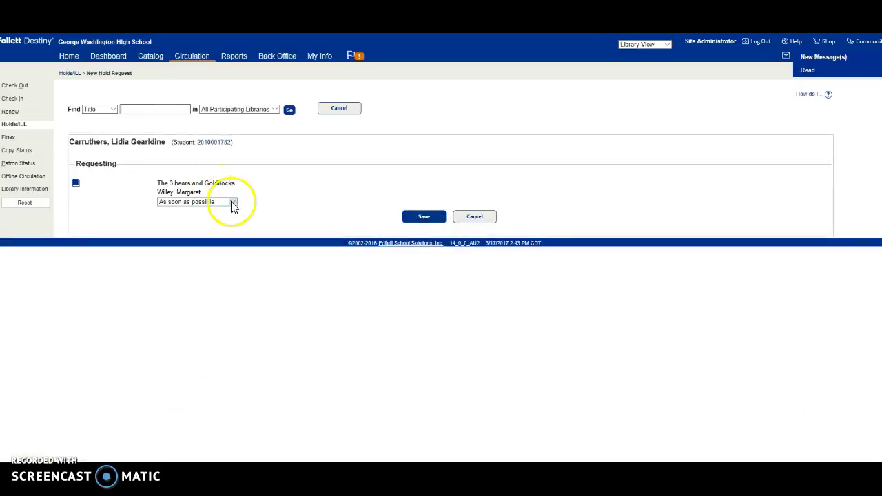
click(232, 202)
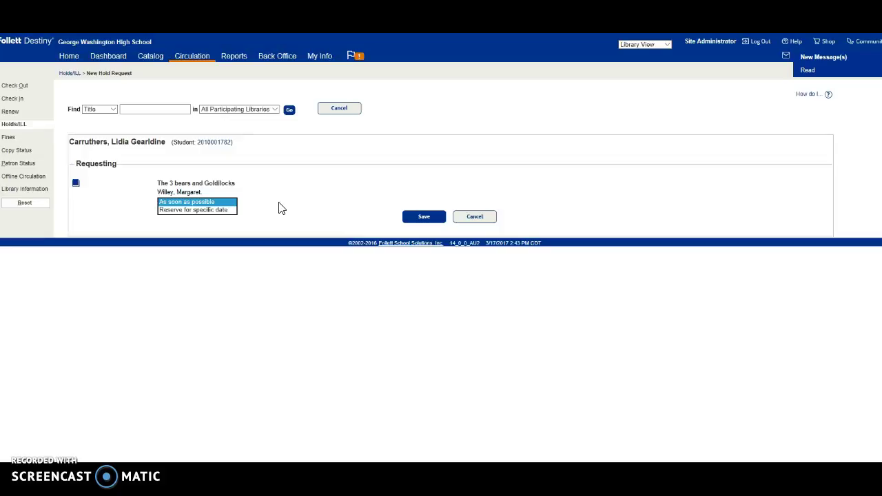
click(423, 218)
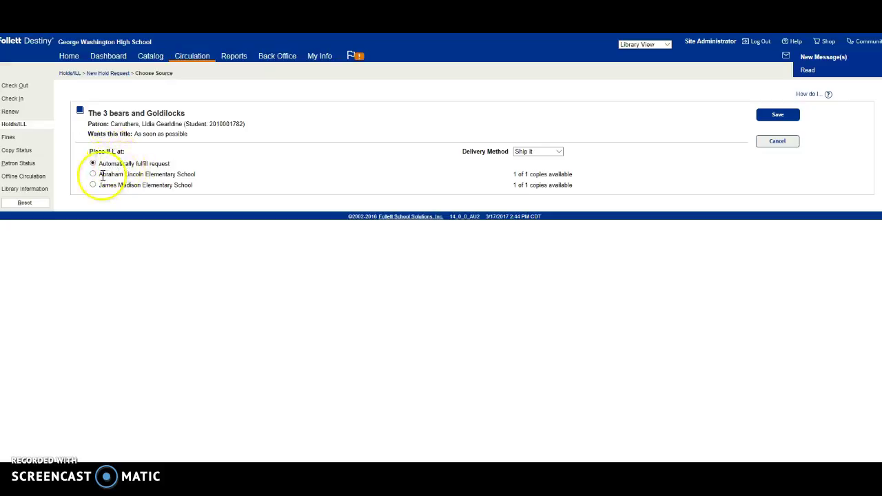
click(557, 153)
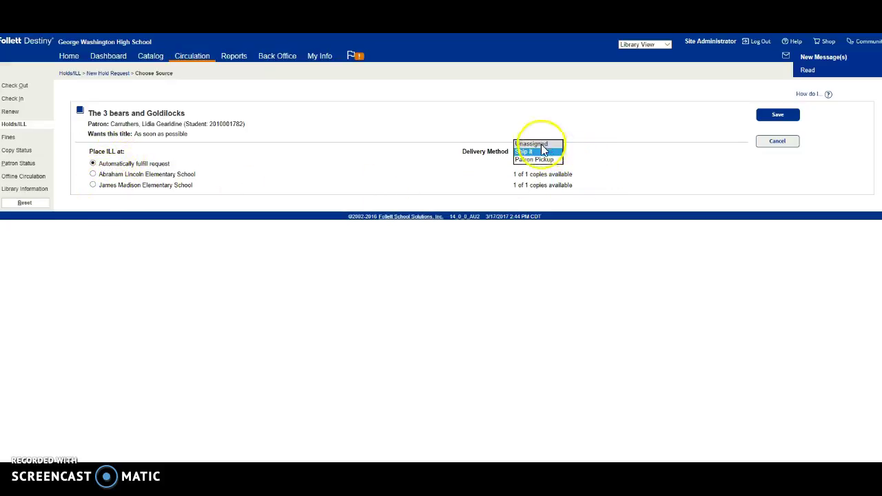
click(681, 182)
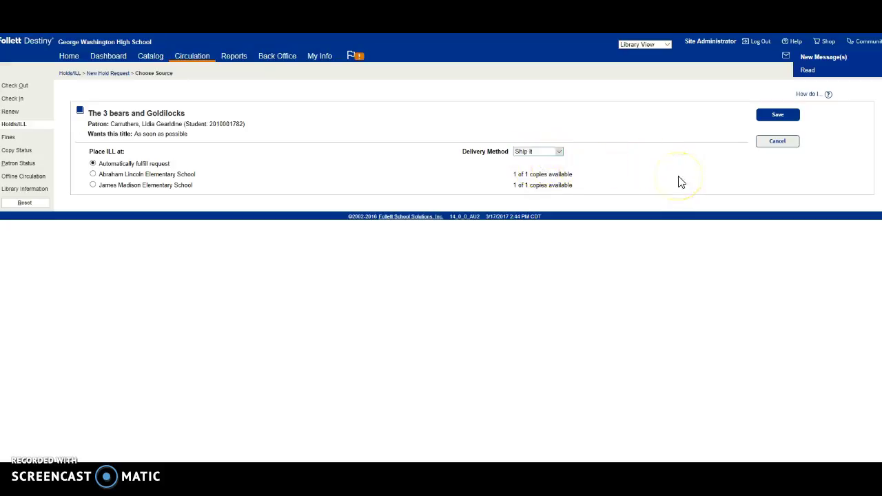
click(787, 115)
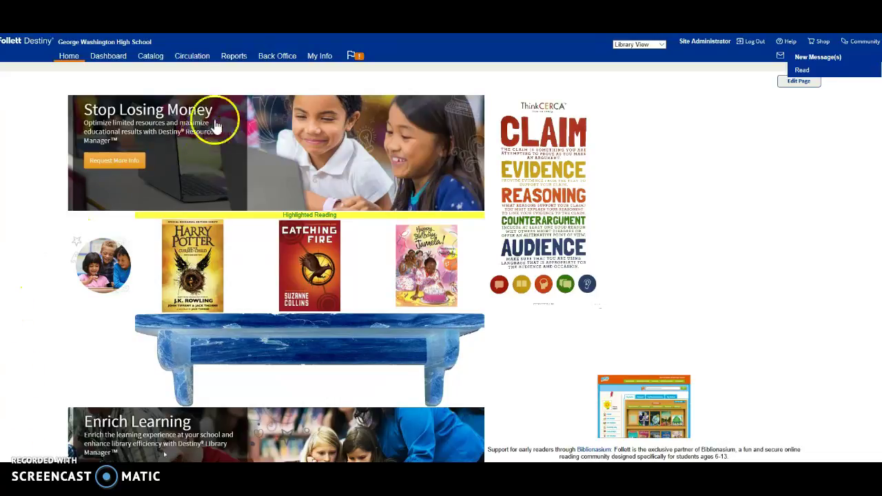
In Back Office's Manage Patrons, search all fields for active patrons by name and open the first student's record for editing
click(274, 62)
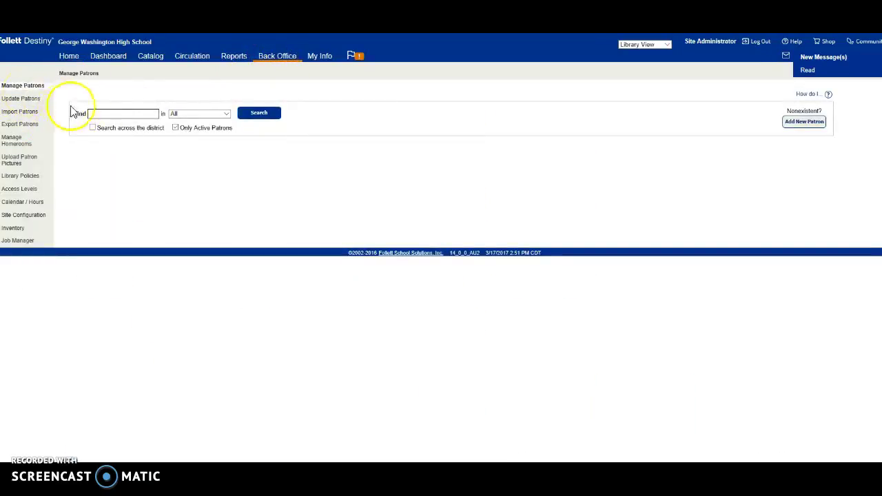
click(111, 113)
click(108, 149)
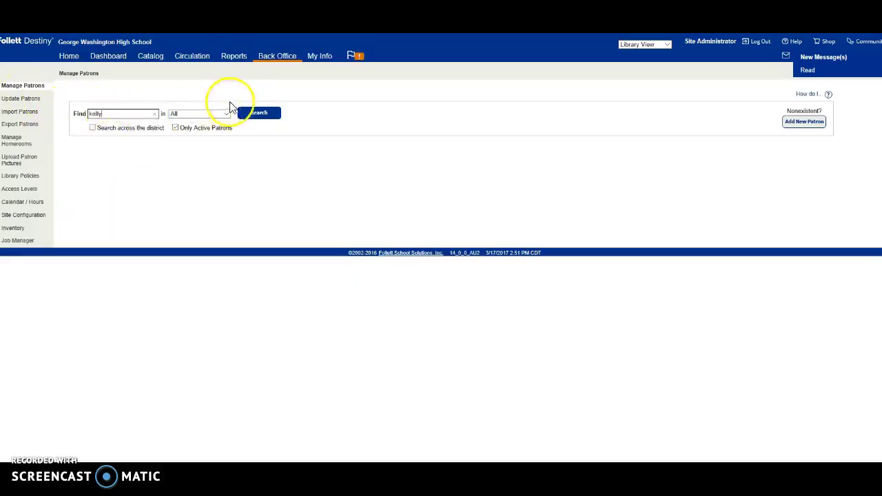
click(257, 115)
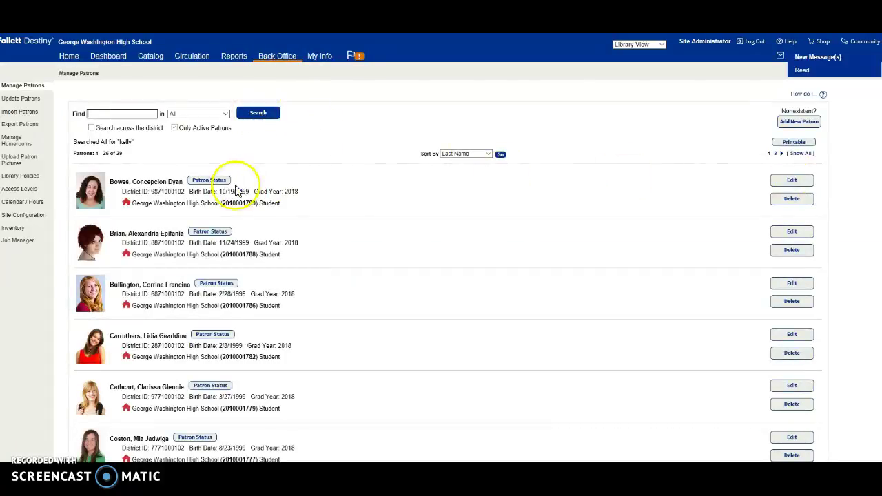
click(779, 182)
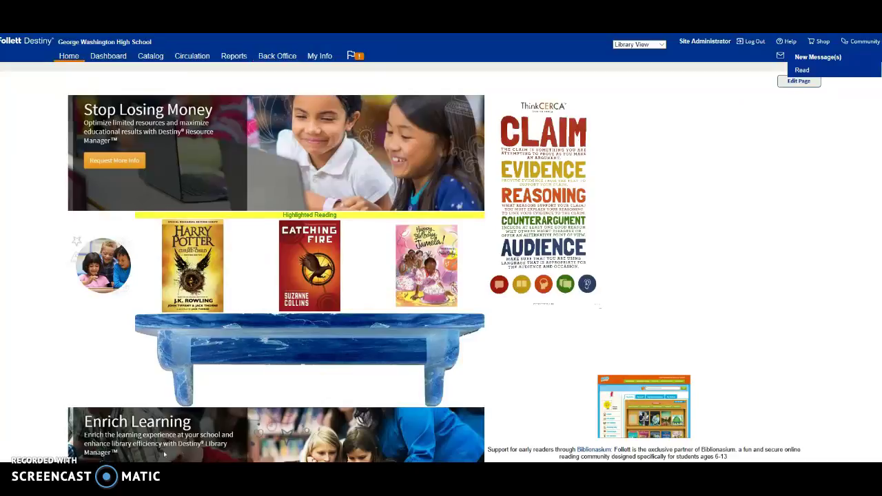
Open the form for adding a new patron in Manage Patrons, and open the Import Patrons page in Back Office
click(279, 61)
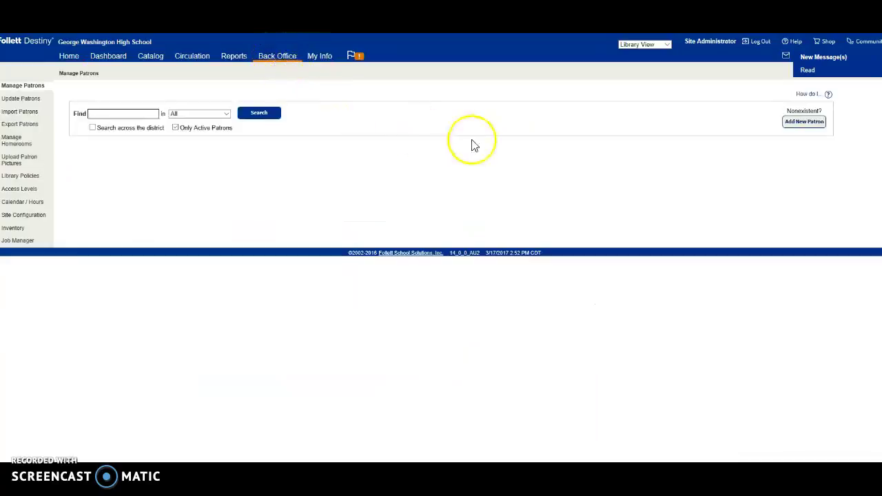
click(805, 124)
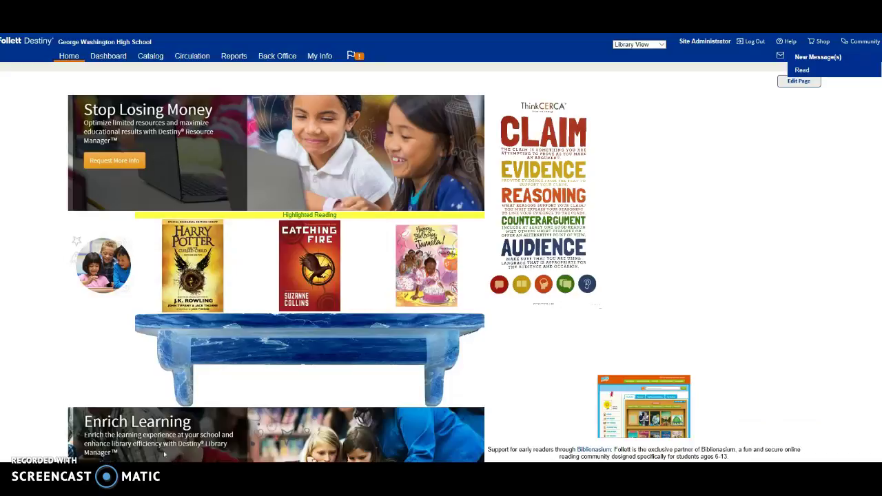
click(288, 61)
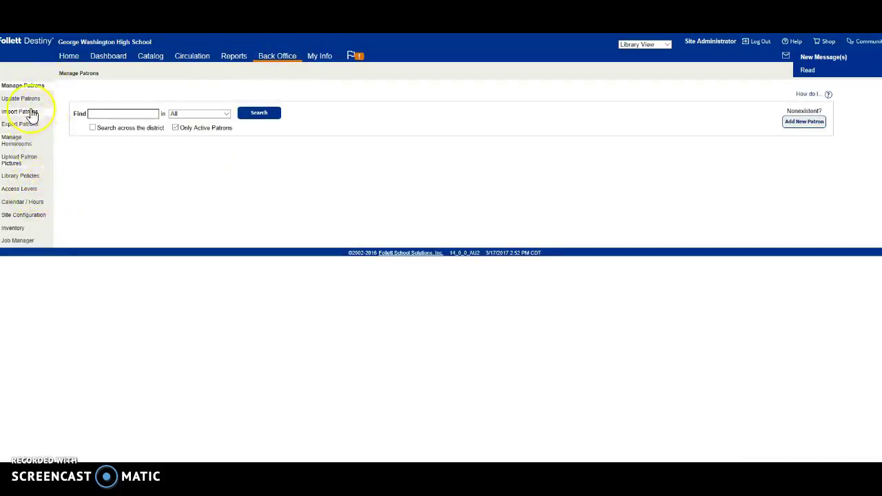
click(32, 112)
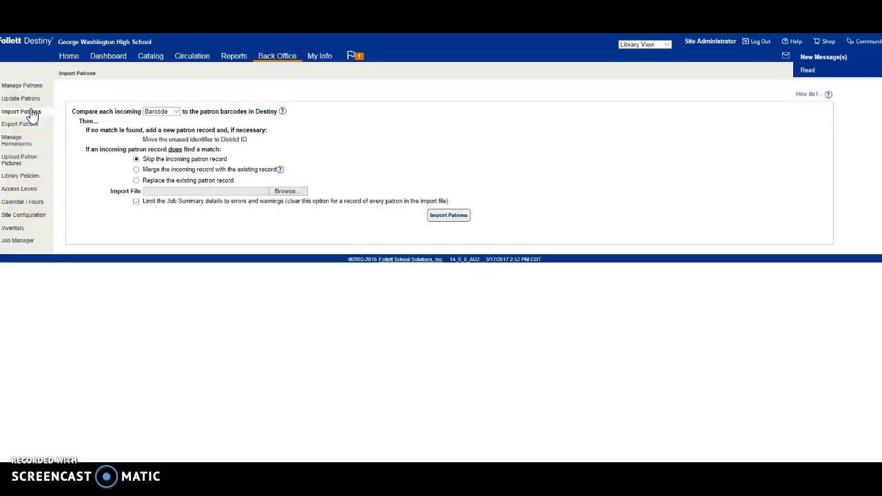
Examine the identifier options for matching imported patrons and choose to merge incoming records with the existing ones
click(176, 113)
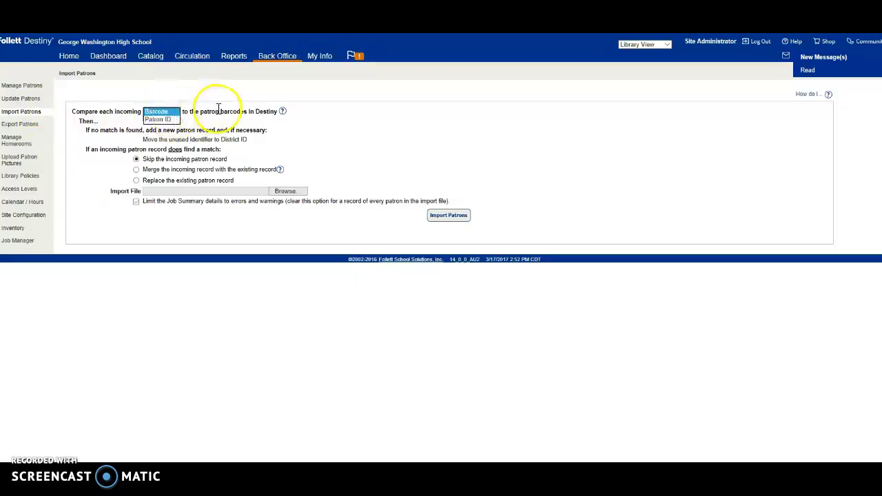
click(210, 115)
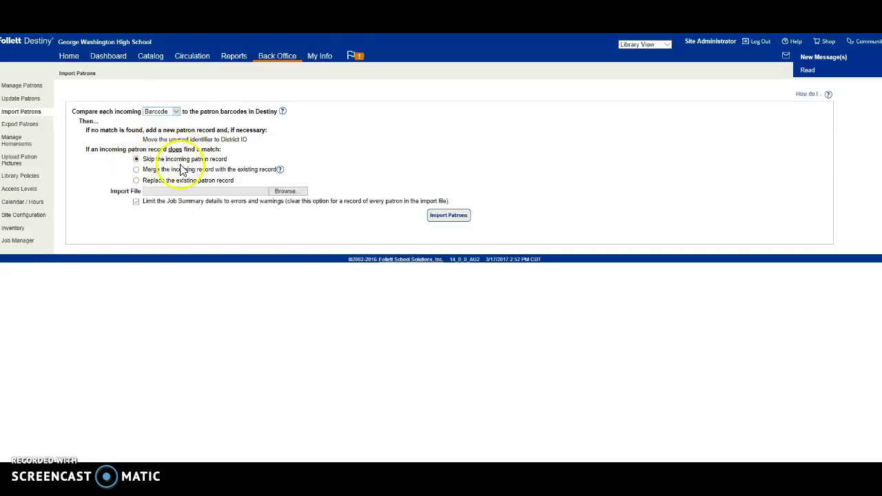
click(136, 170)
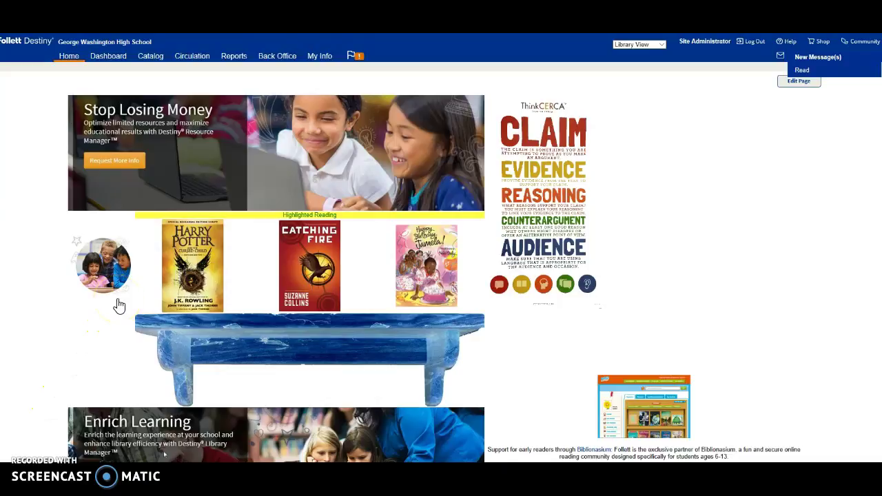
Open Update Patrons in Back Office, examine the options for basis, fields to change and patron search, and open its patron deletion page
click(283, 59)
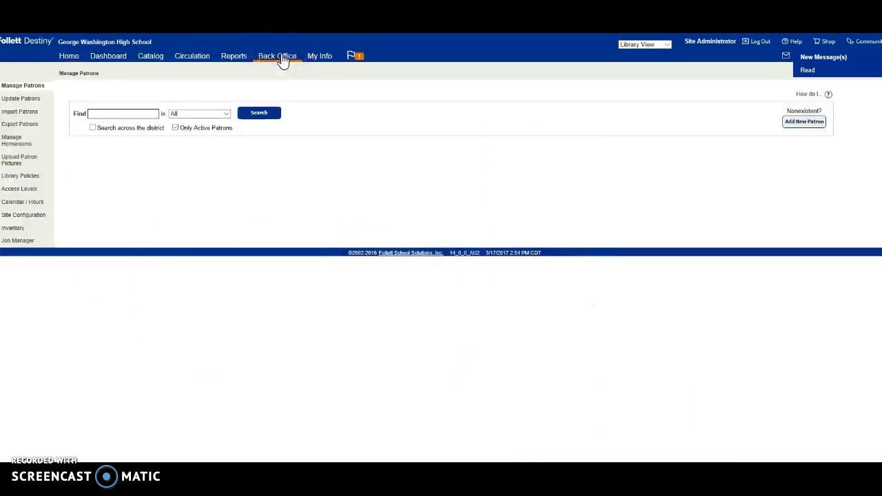
click(37, 102)
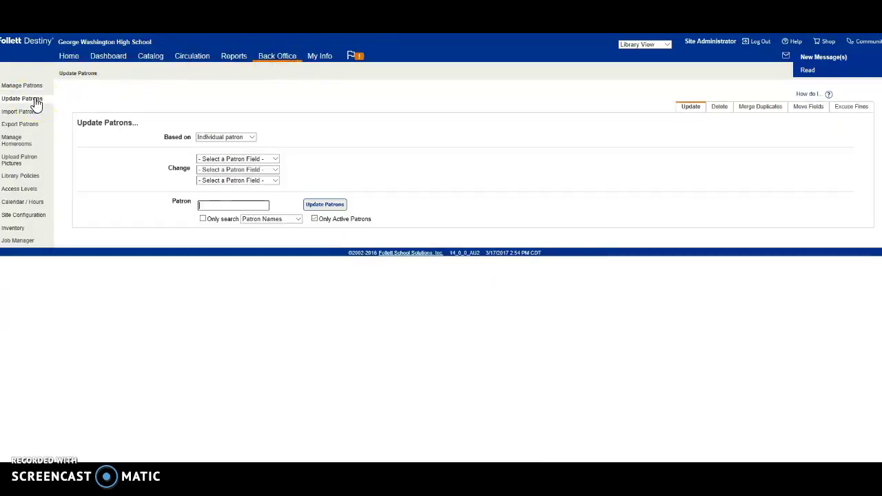
click(253, 137)
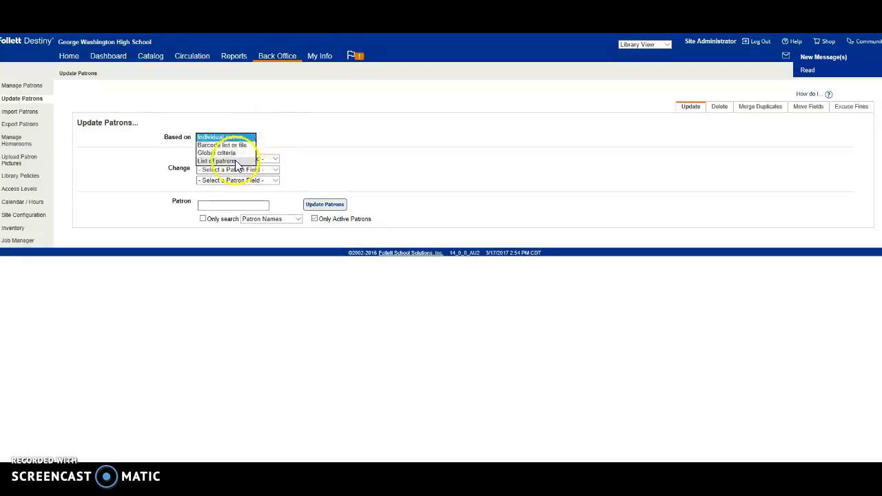
click(311, 165)
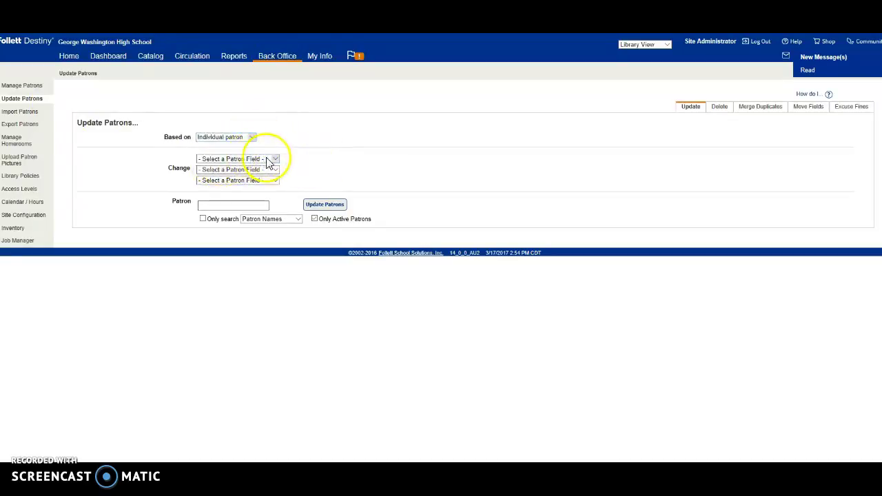
click(276, 159)
click(333, 172)
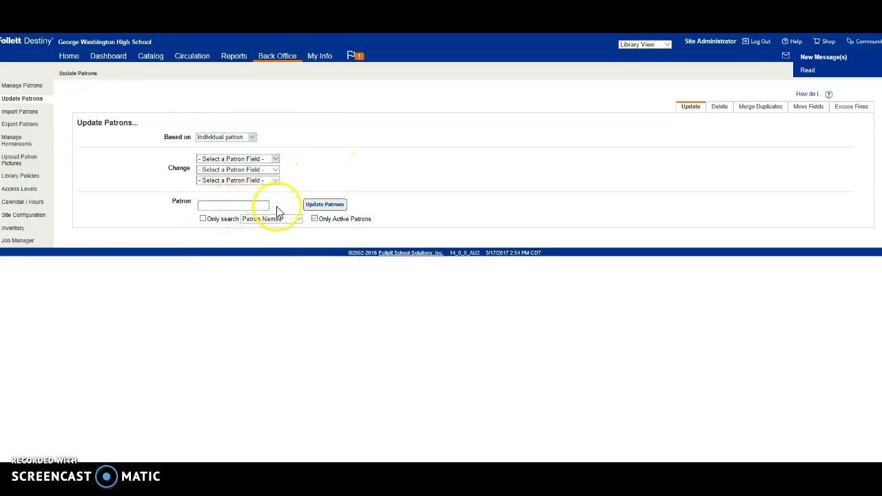
click(293, 222)
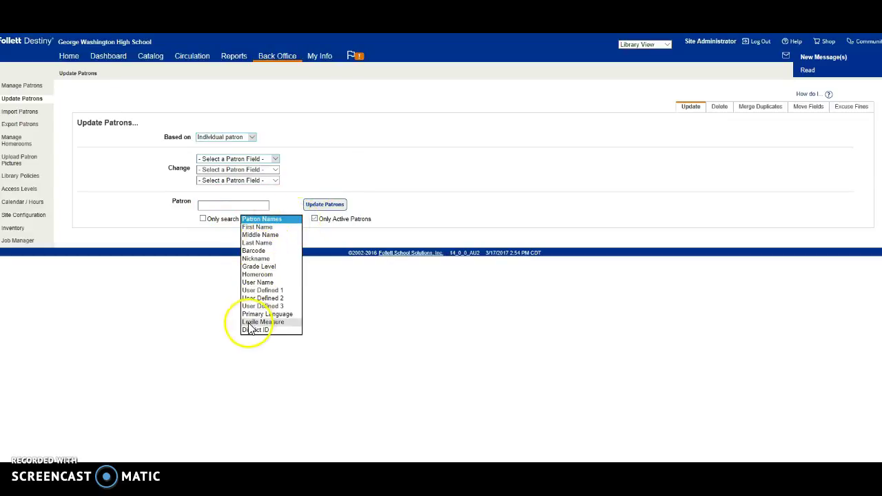
click(367, 204)
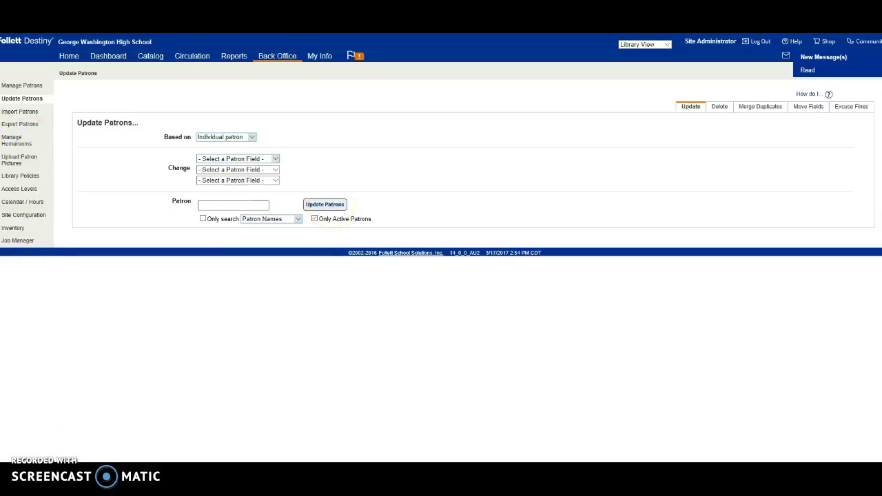
click(720, 109)
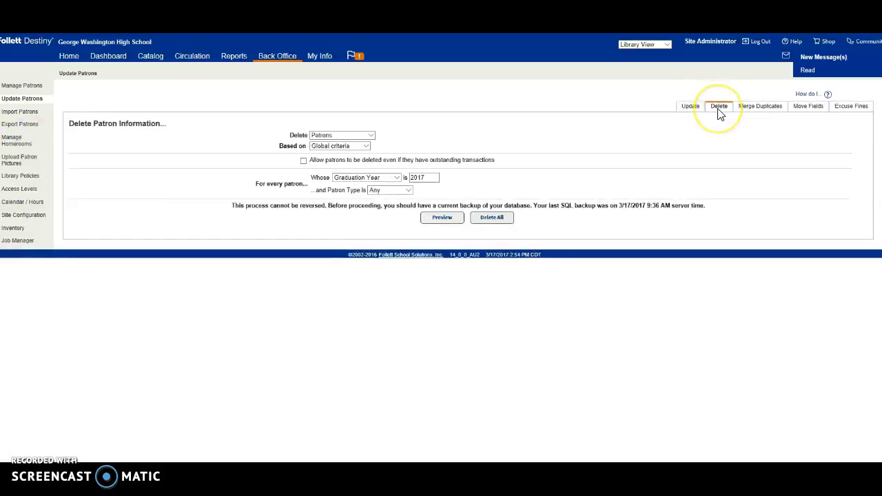
In Manage Patrons, search all fields for active patrons by name
click(18, 88)
click(94, 114)
click(100, 148)
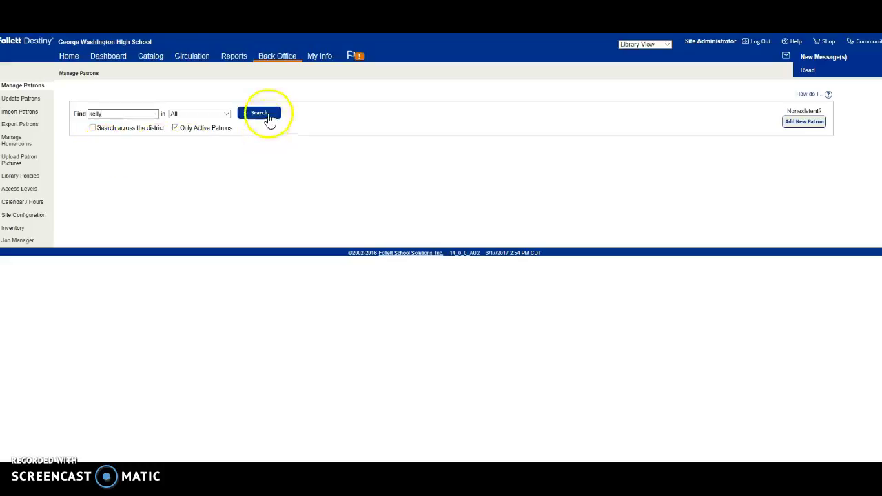
click(269, 115)
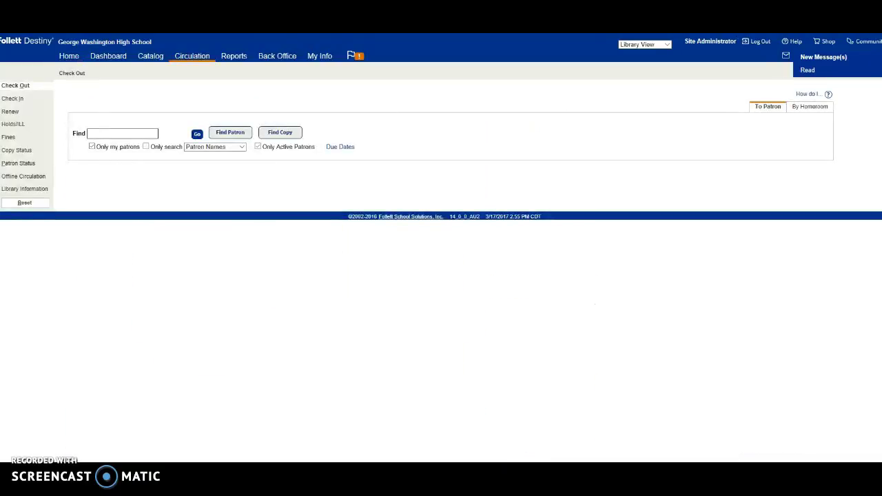
Open the circulation options in Back Office's Site Configuration and examine the library, resource, patron and holds settings
click(274, 58)
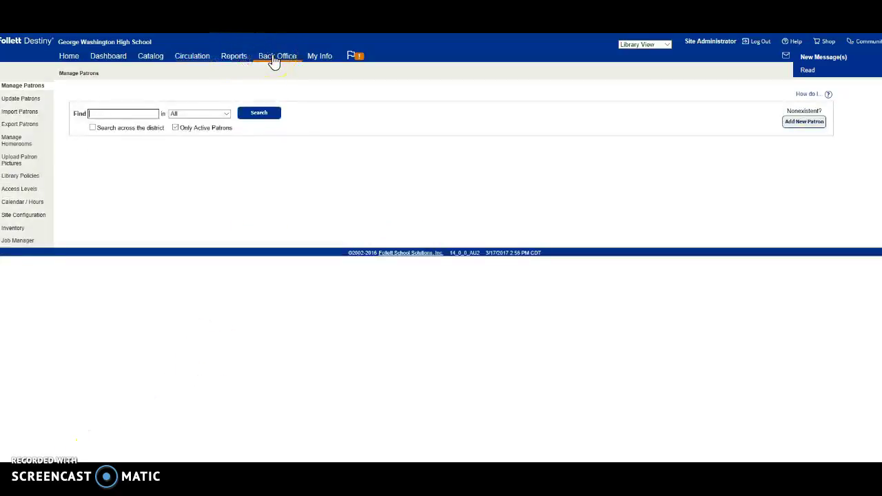
click(36, 216)
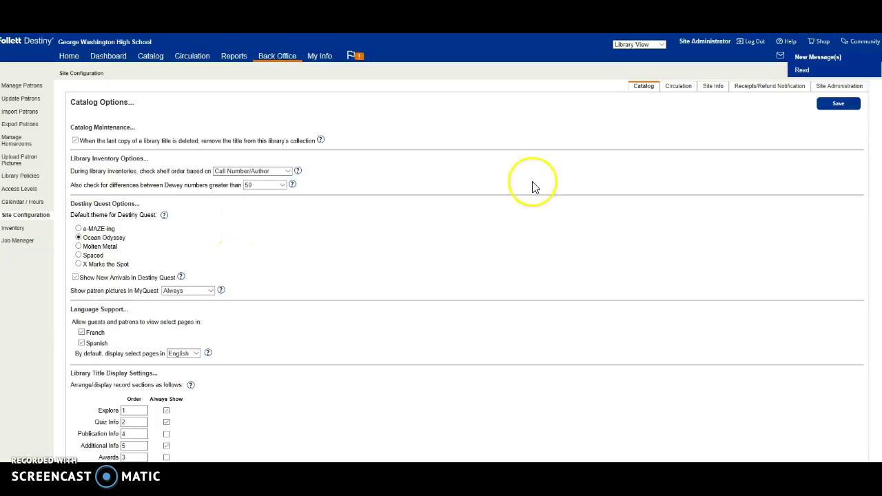
click(680, 88)
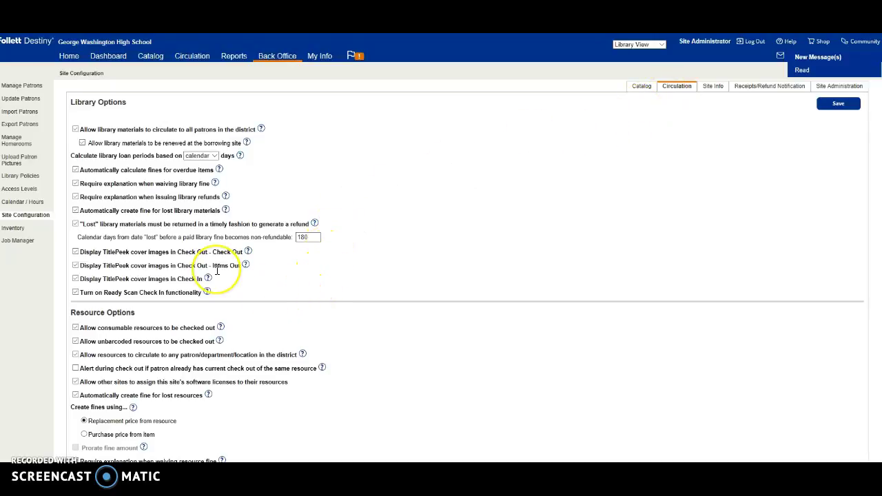
scroll(217, 268, down, 2)
scroll(216, 269, down, 2)
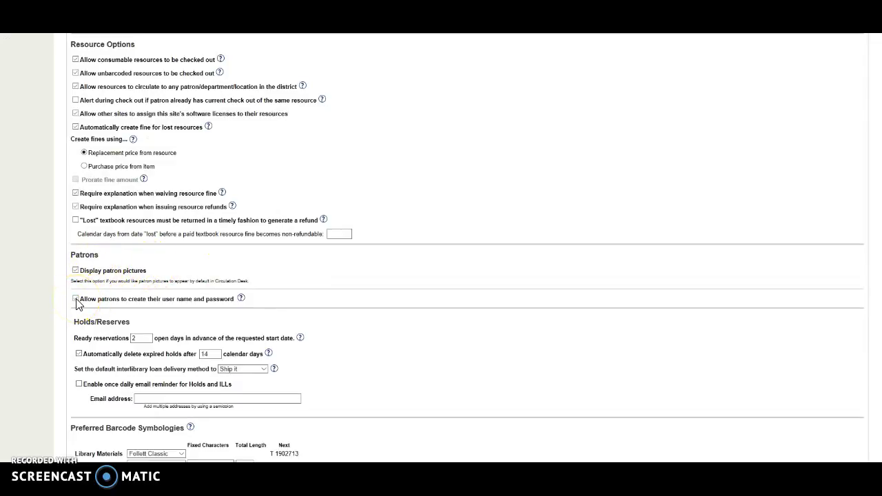
scroll(778, 276, up, 5)
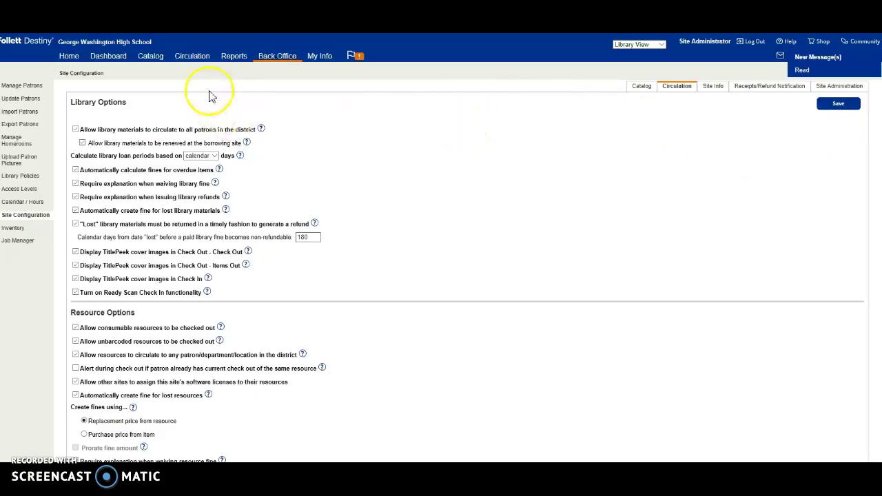
Open Back Office's Access Levels and examine the Patron level's permissions for library materials and patrons
click(269, 61)
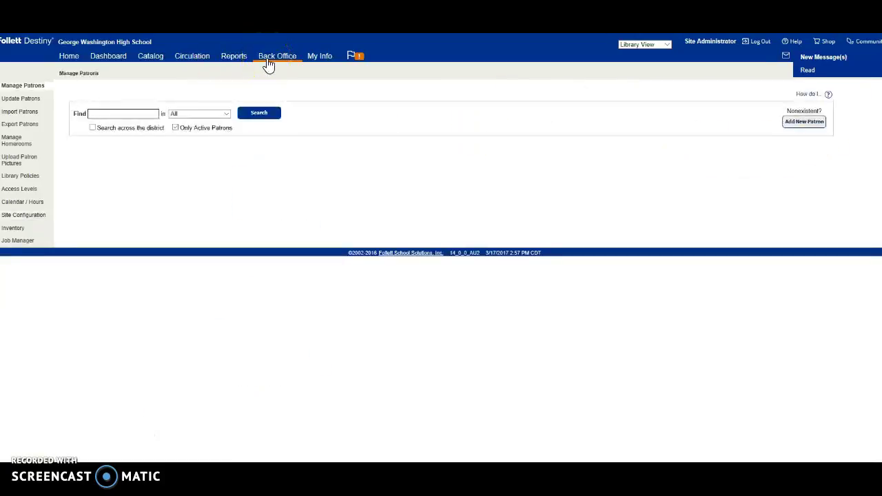
click(20, 193)
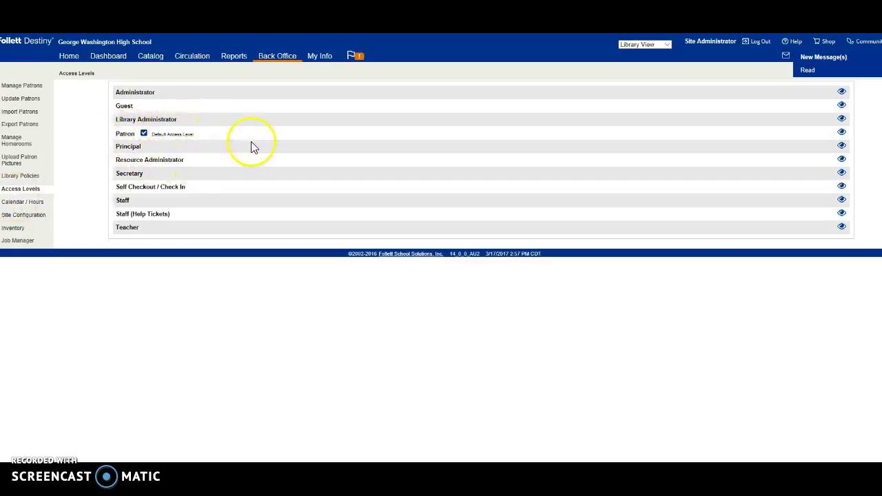
click(842, 133)
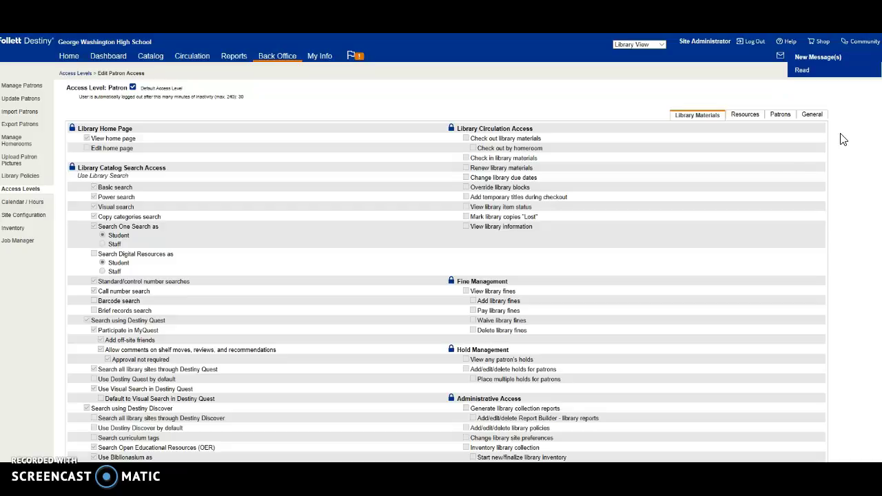
scroll(773, 231, down, 3)
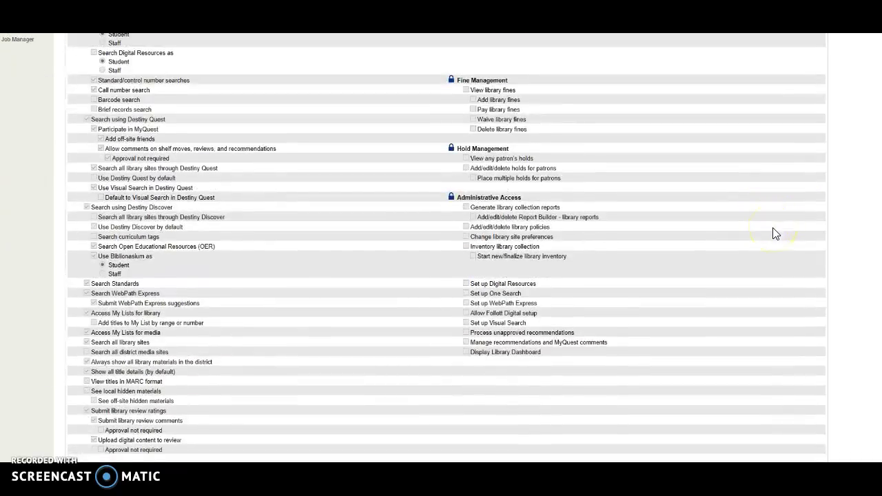
scroll(774, 233, down, 3)
scroll(774, 228, up, 6)
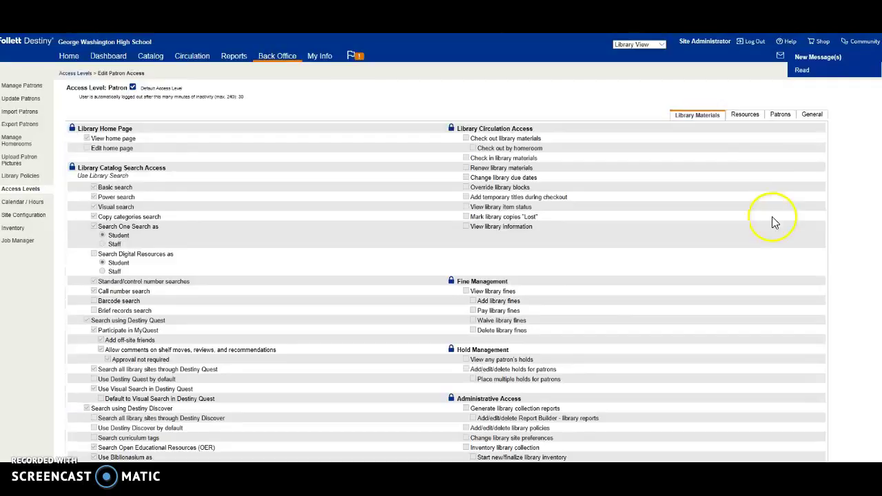
click(781, 116)
scroll(675, 378, down, 1)
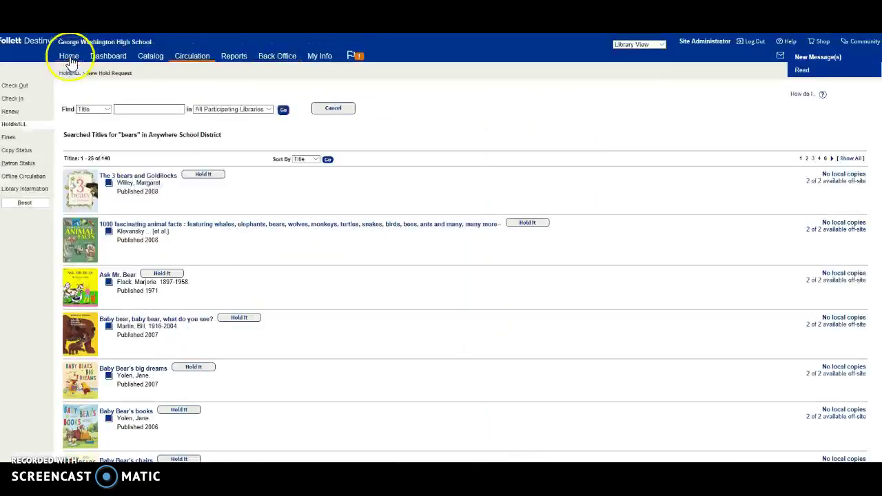
In Circulation's Holds/ILL, search by name among this library's active patrons and open a student's record
click(69, 55)
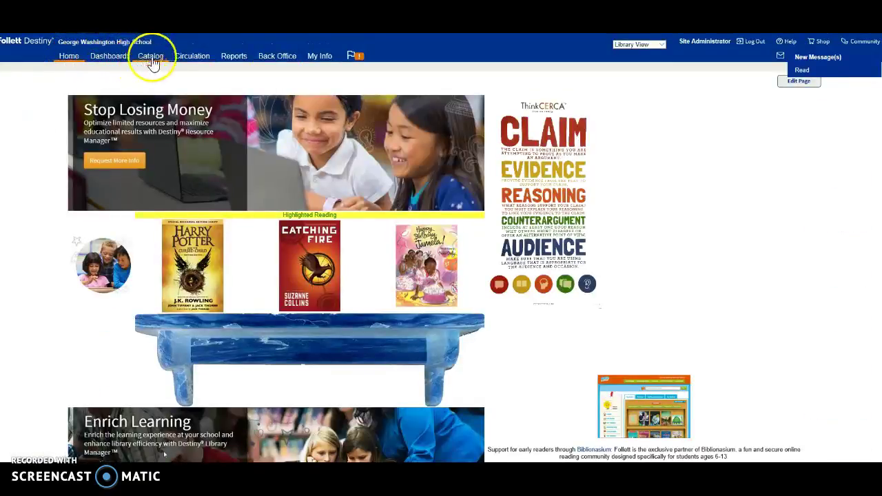
click(192, 58)
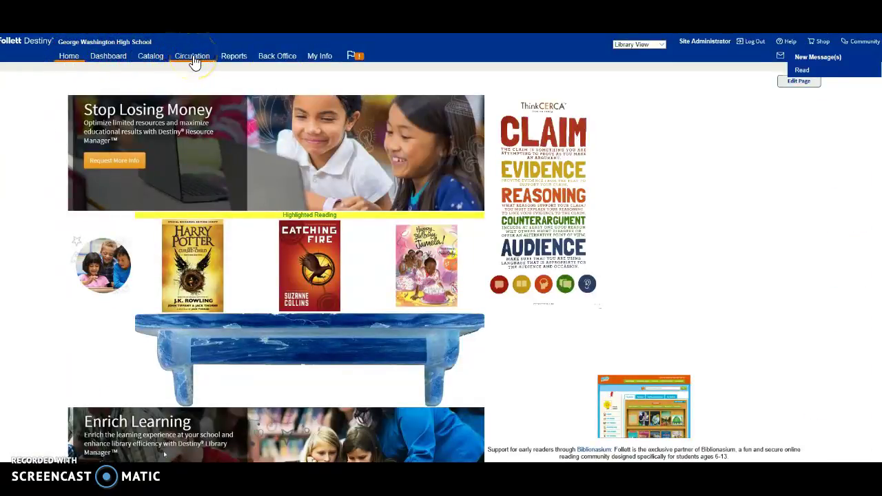
click(13, 124)
click(24, 203)
click(128, 111)
click(128, 128)
click(187, 109)
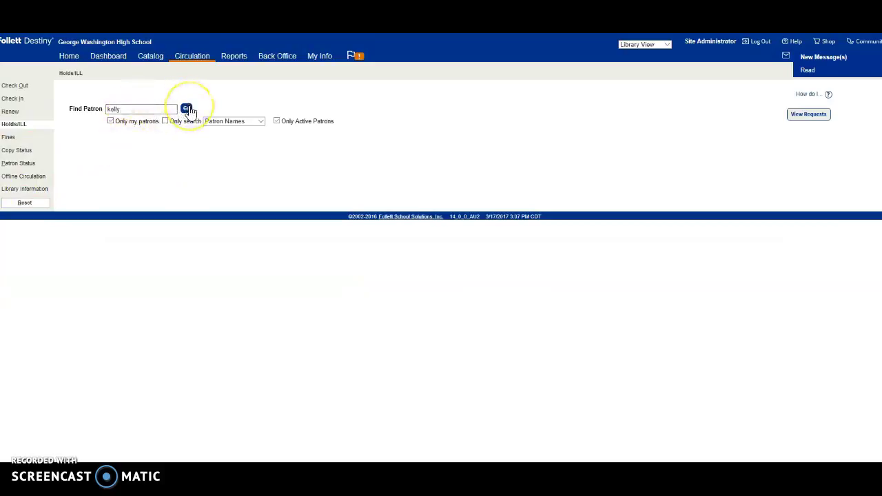
click(147, 163)
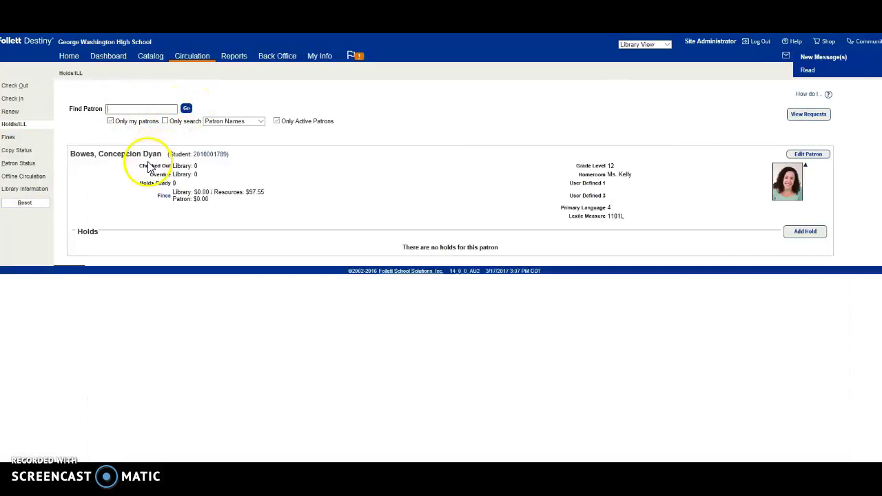
Start a new hold for this student, search My Library by title for "bears" and request the book Bears
click(805, 232)
click(134, 109)
text(bears)
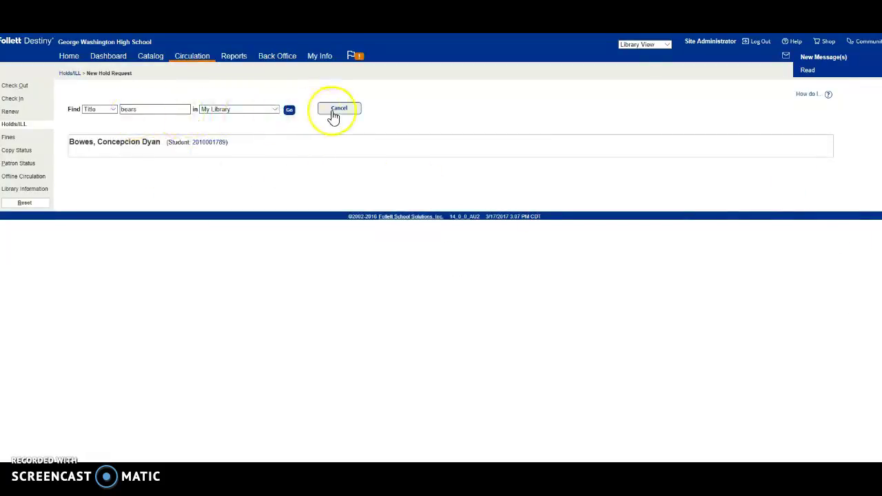
click(290, 112)
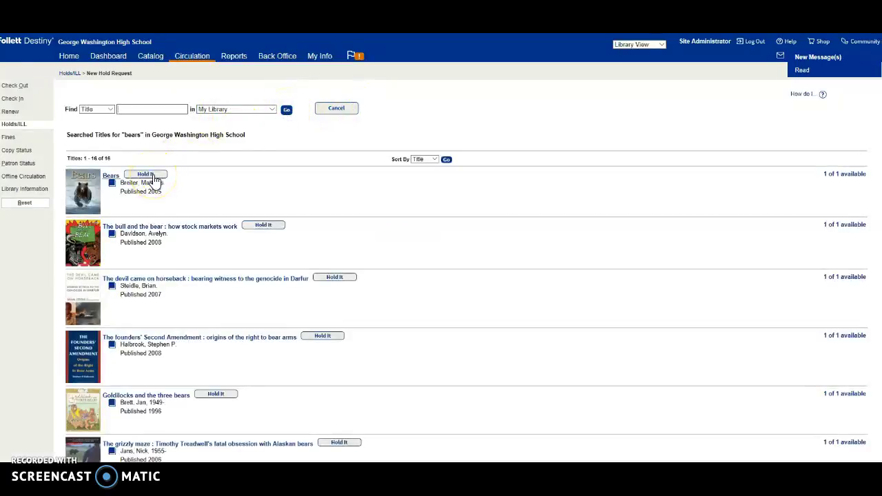
click(153, 176)
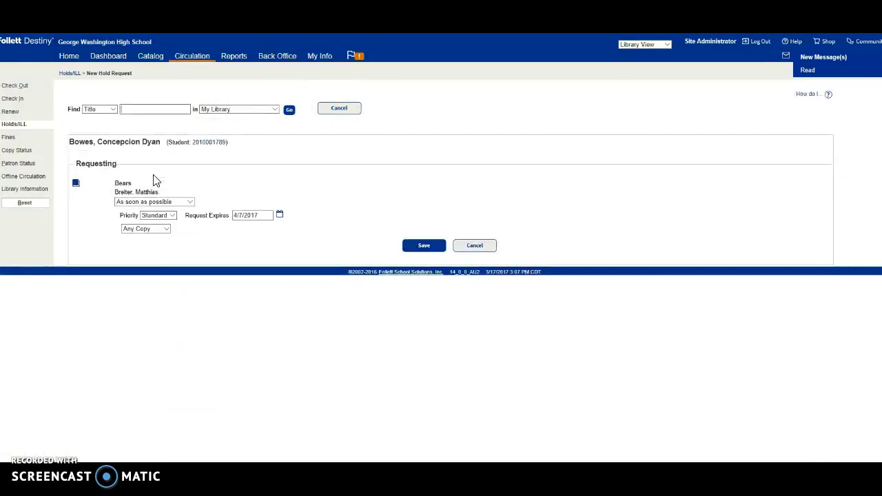
Search All Participating Libraries by title for "bears" and request The 3 bears and Goldilocks as soon as possible
click(218, 121)
click(274, 110)
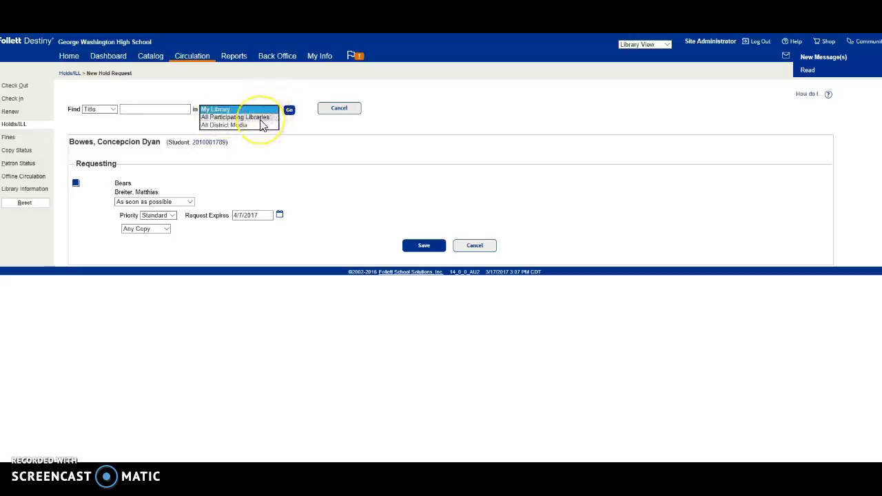
click(260, 119)
click(174, 112)
click(169, 124)
click(290, 112)
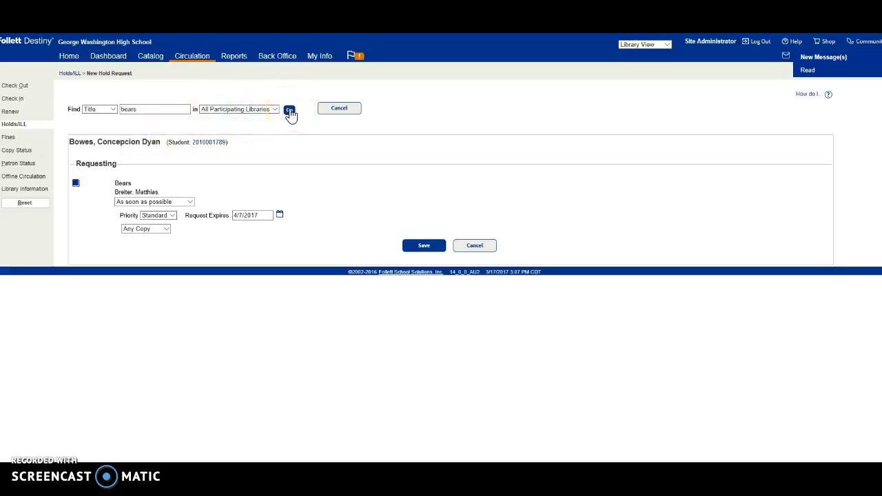
click(202, 176)
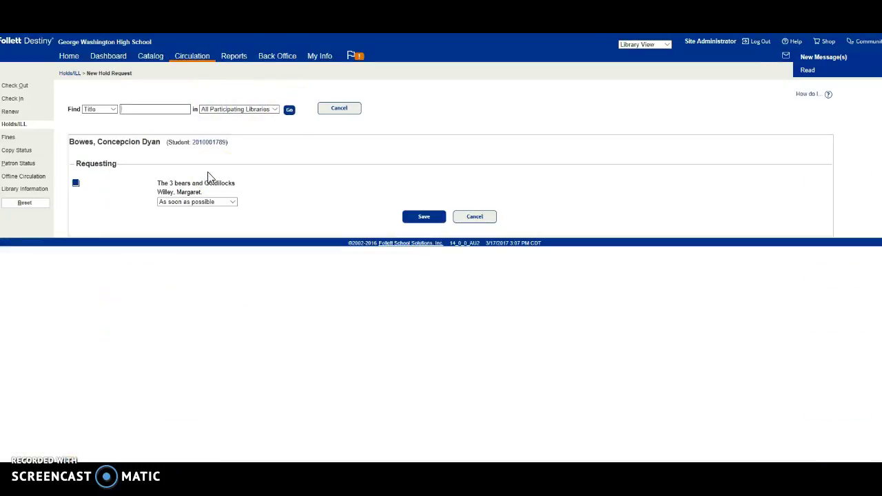
click(418, 216)
click(57, 123)
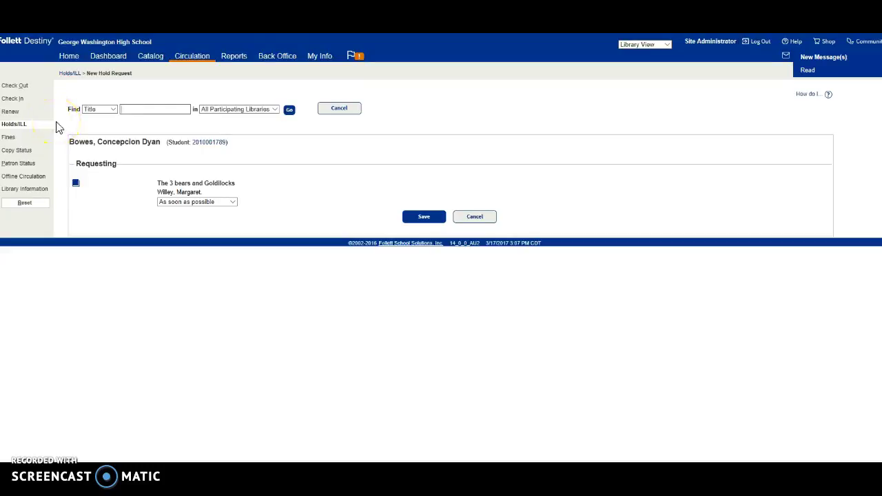